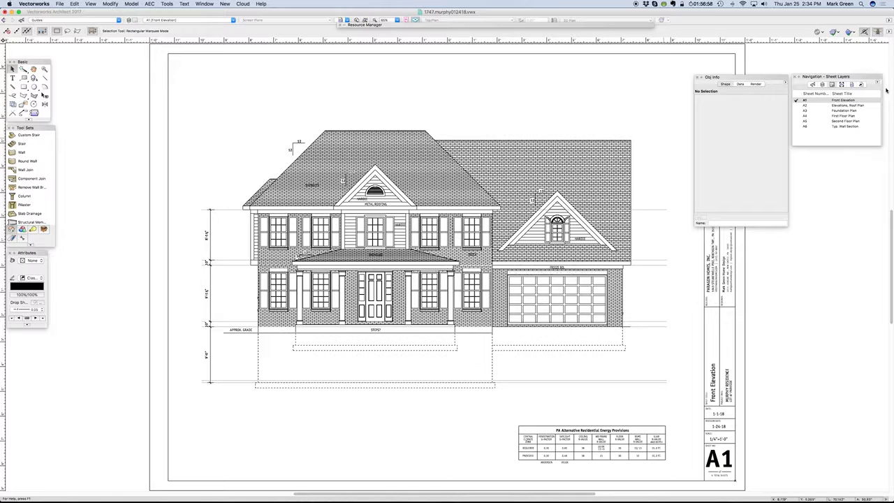
- Go to the saved view working-0 to show the basement plan
click(851, 84)
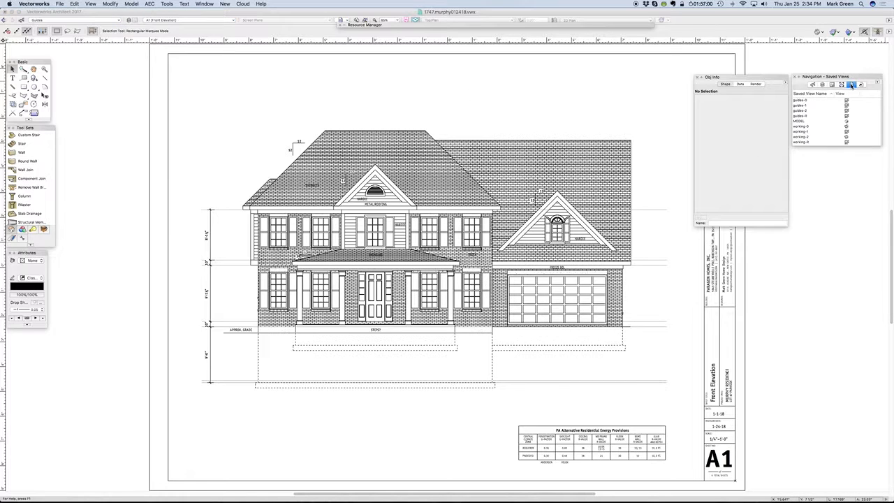
click(801, 127)
click(801, 132)
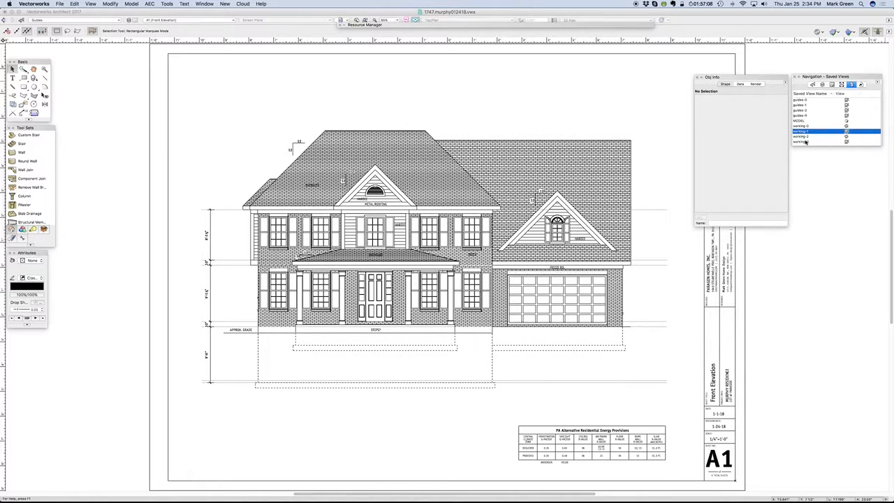
click(805, 138)
click(805, 141)
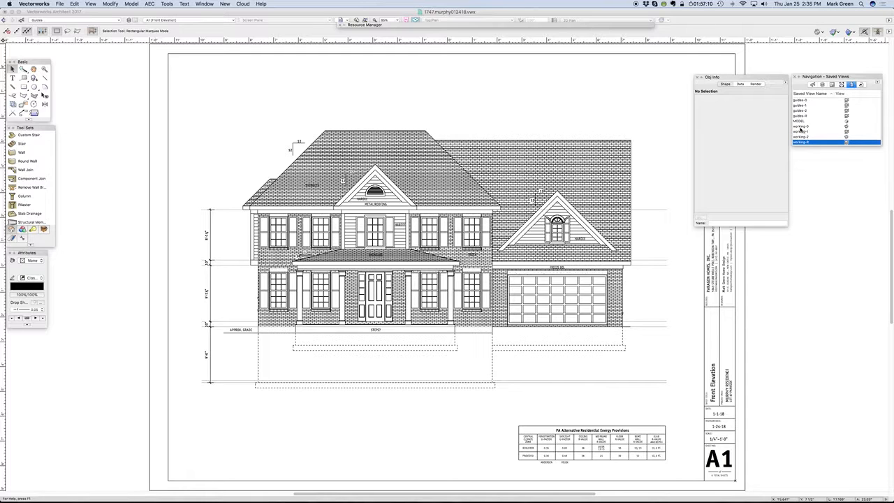
double_click(801, 127)
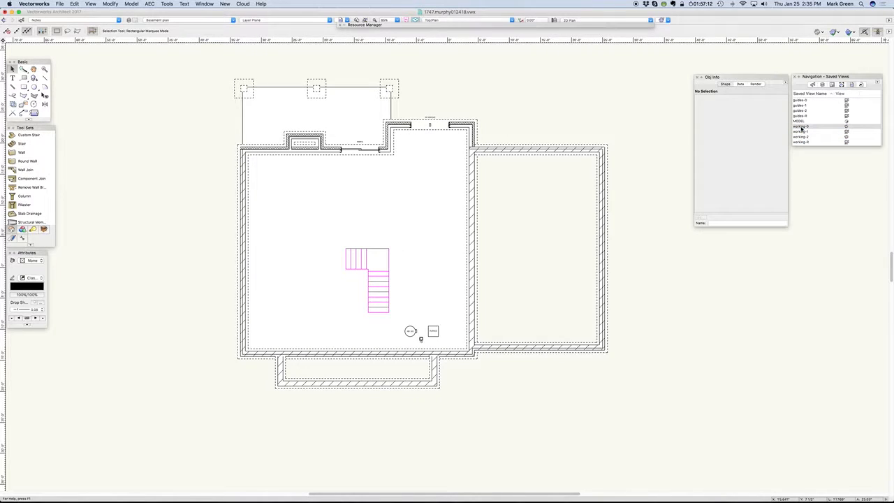
- Hide the basement's GUIDES/space design layer, which holds the magenta stair outline
click(822, 85)
scroll(810, 125, down, 2)
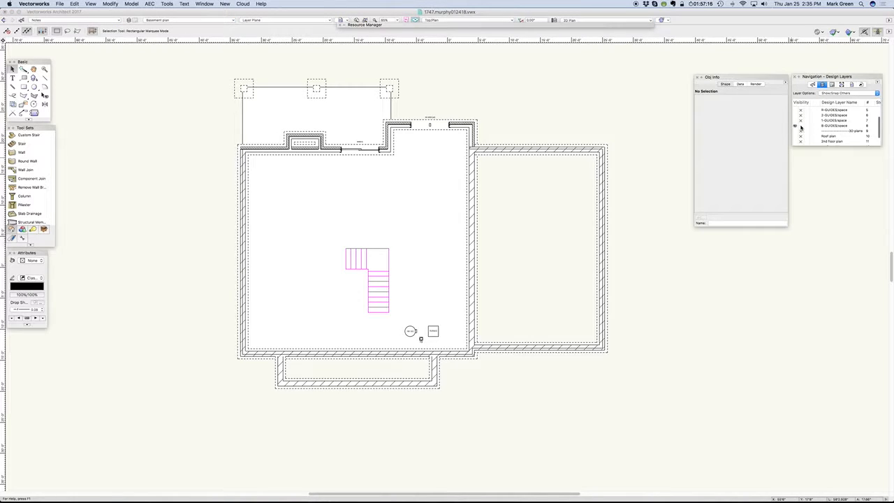
click(800, 127)
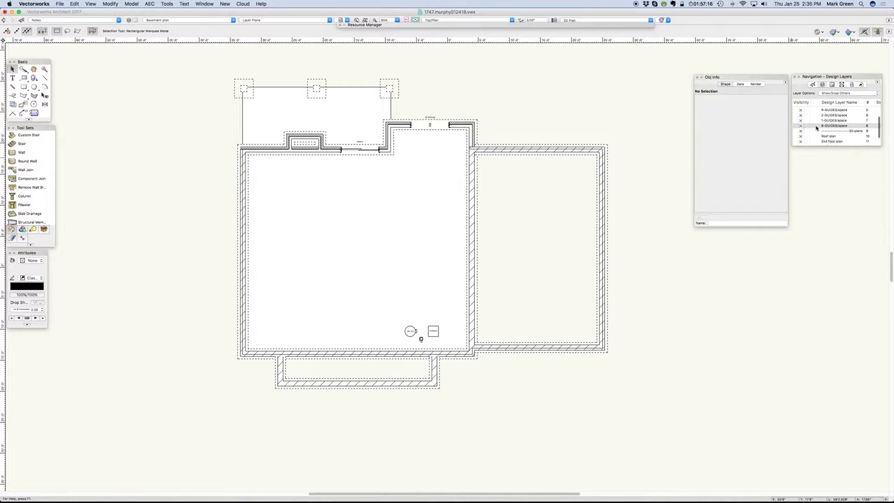
- Make all classes visible, including the Ceiling classes, and lengthen the class list to show many more entries
click(813, 84)
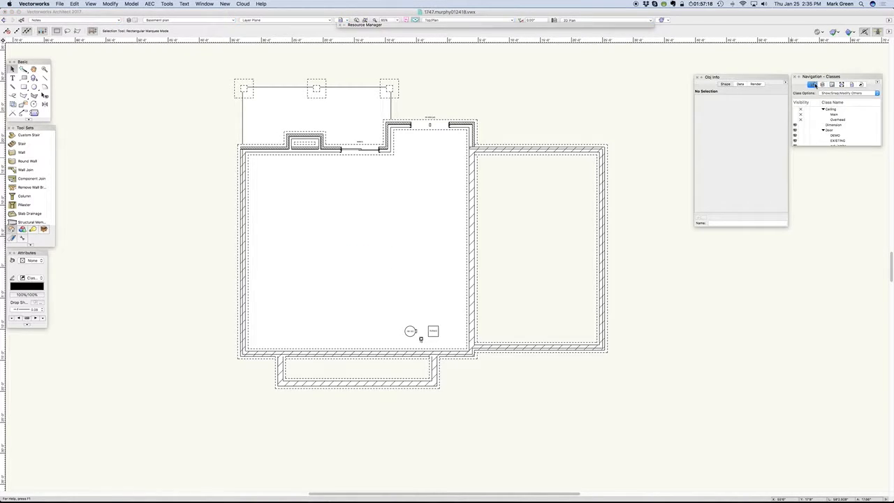
click(795, 120)
drag(881, 144, 874, 482)
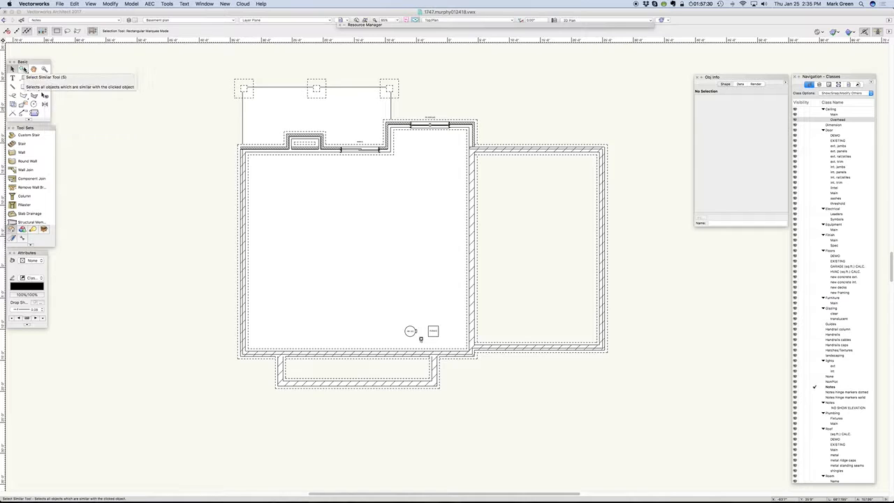
- Activate the Select Similar tool, make 1st floor plan the active design layer and display it in Top/Plan view
click(23, 69)
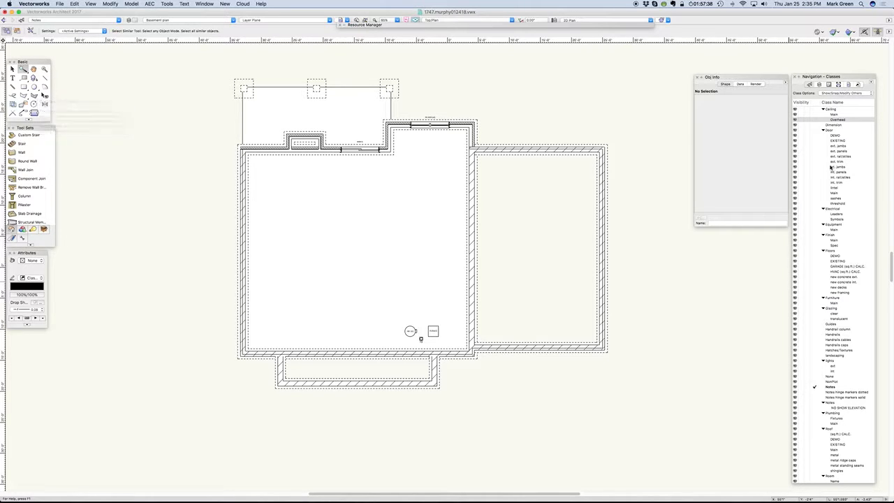
click(819, 84)
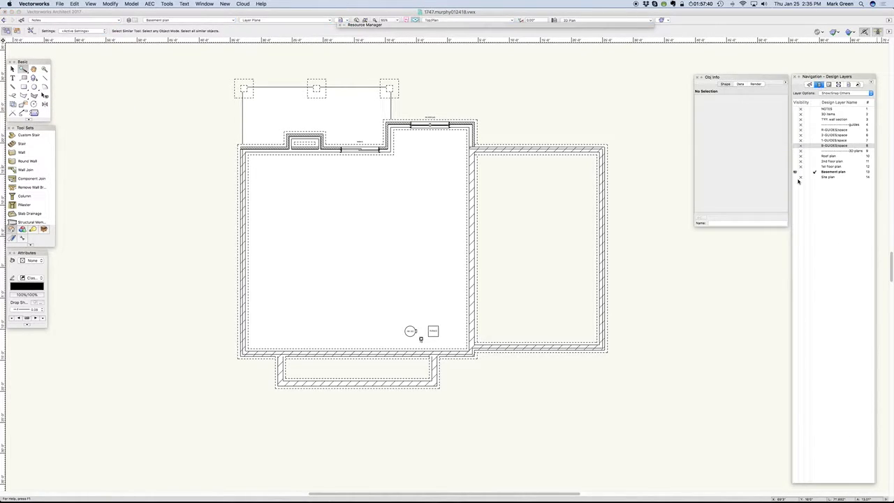
click(806, 171)
click(813, 167)
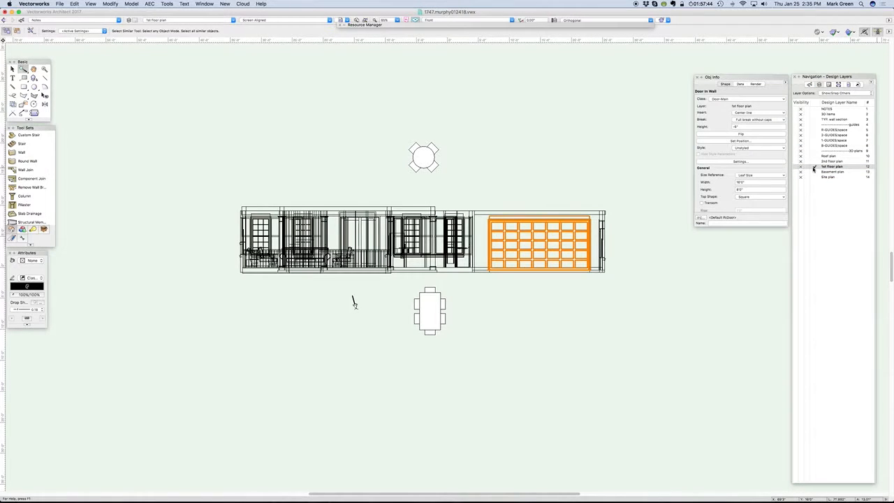
key(super+5)
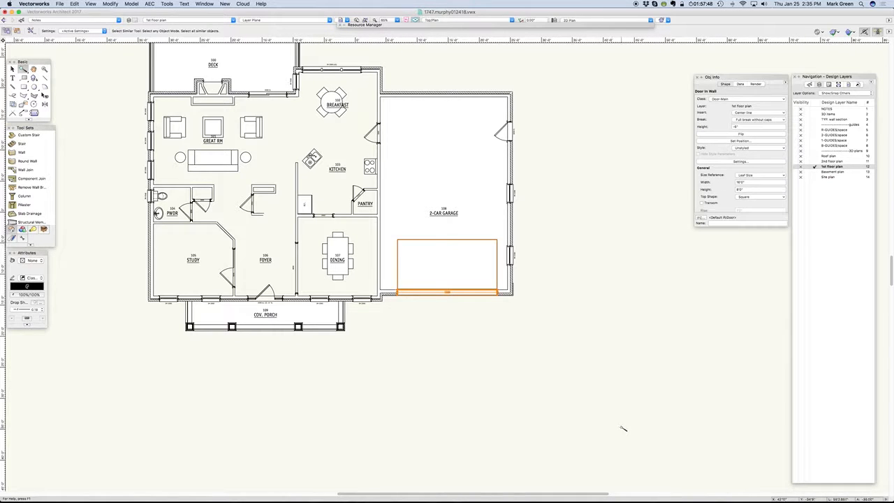
- Use Select Similar on the great room sofa and room label to identify their classes, and hide the Furniture and Space classes
scroll(623, 429, down, 1)
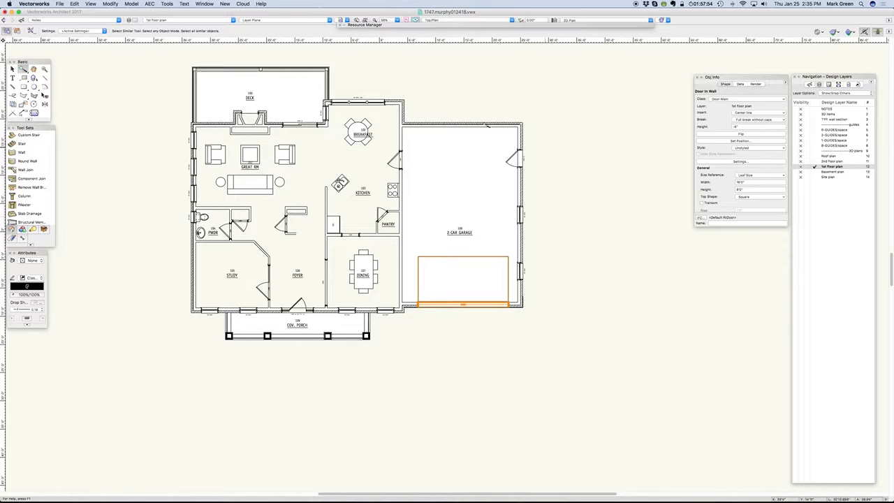
click(249, 187)
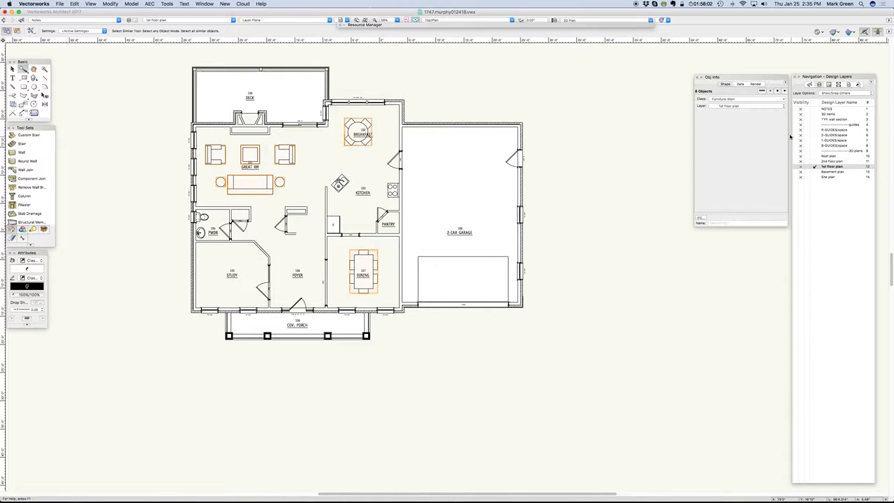
click(810, 83)
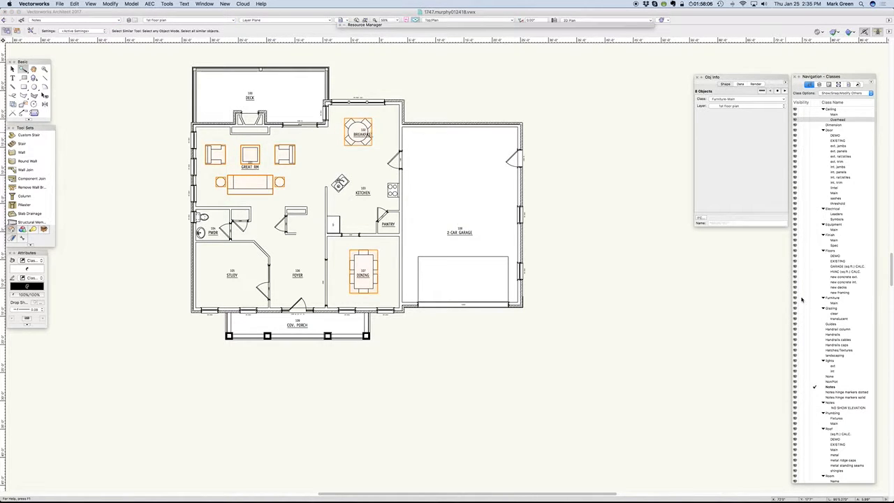
click(801, 299)
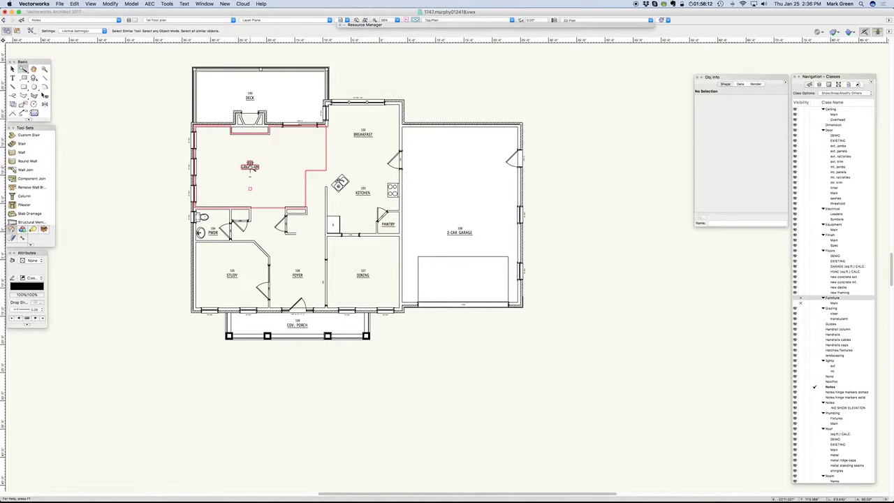
click(250, 166)
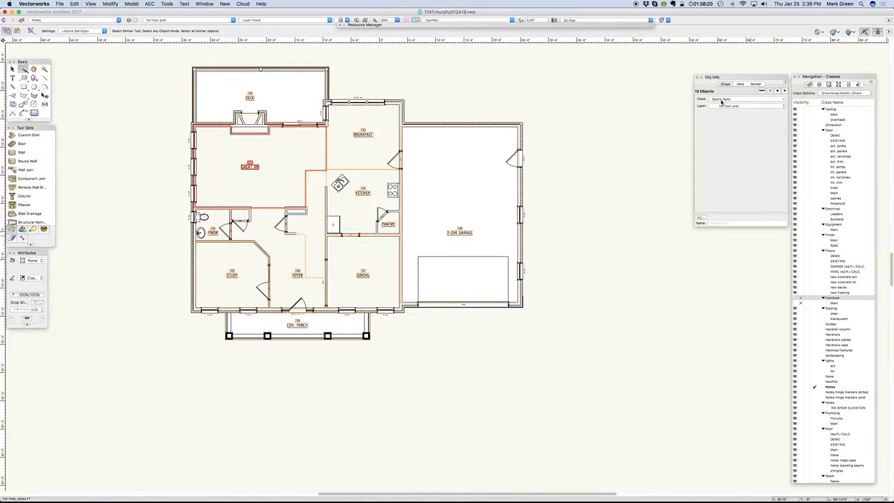
scroll(829, 464, down, 5)
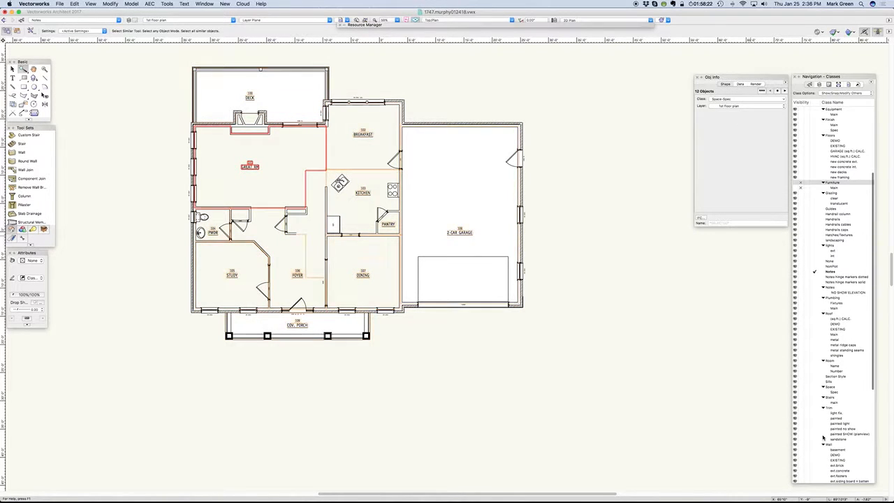
click(800, 388)
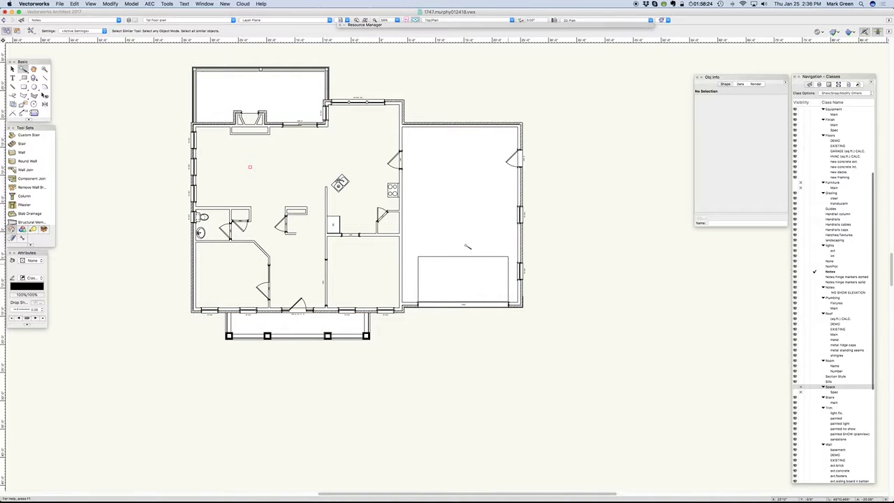
- Use Select Similar on the kitchen sink and cooktop to identify their classes, and hide the Plumbing and Equipment classes
click(340, 183)
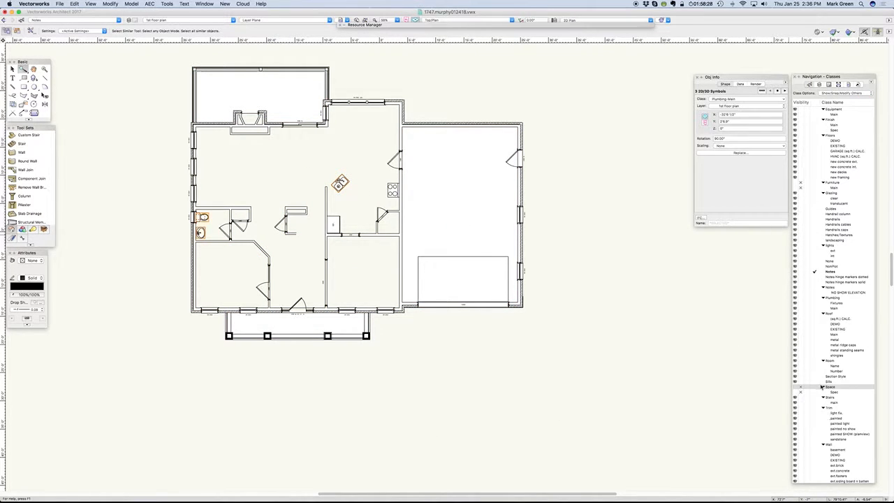
click(801, 299)
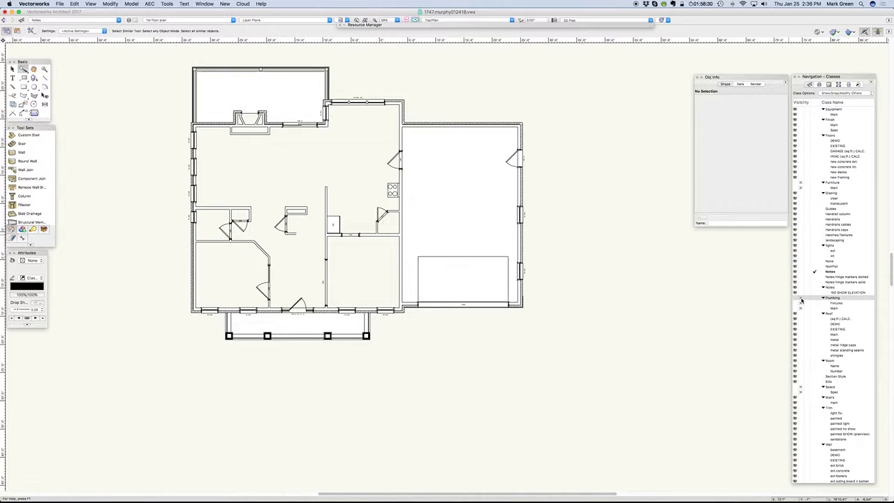
click(392, 188)
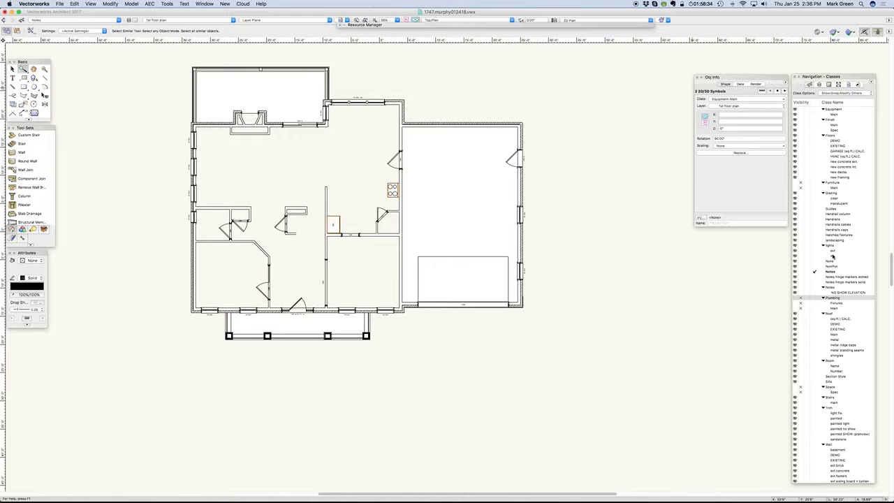
scroll(831, 255, up, 5)
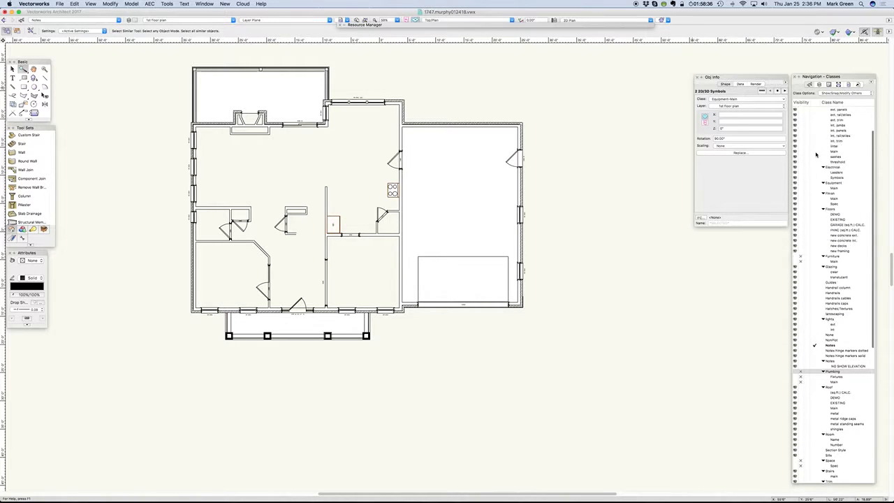
scroll(814, 175, down, 3)
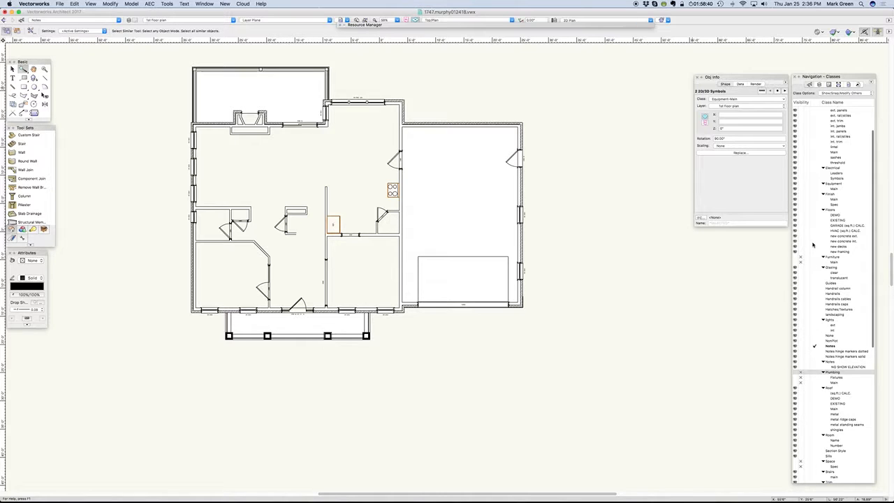
click(800, 183)
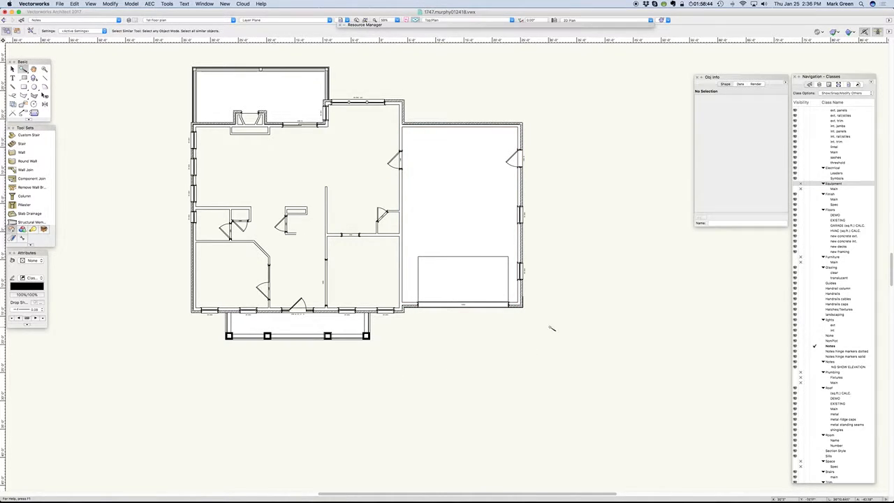
- Use Select Similar on the trim extrusion at the garage's outer front corner and hide its class, Trim-painted no show
scroll(552, 327, up, 5)
click(447, 238)
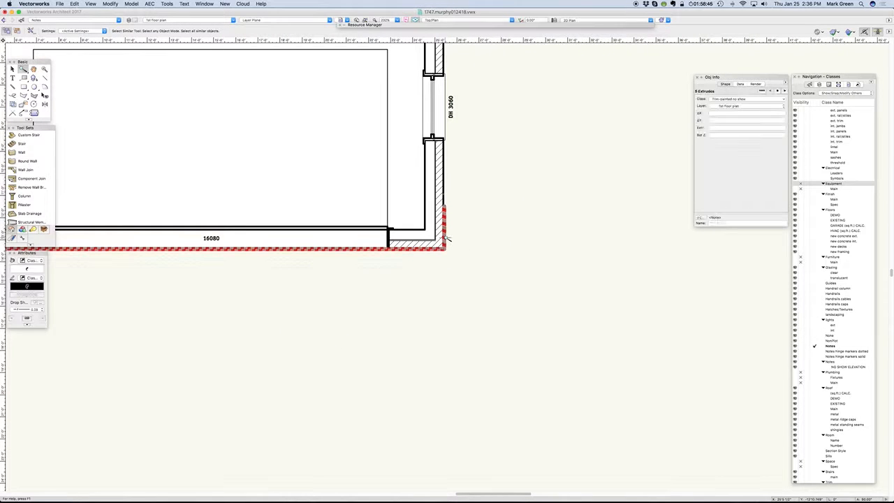
scroll(835, 326, down, 5)
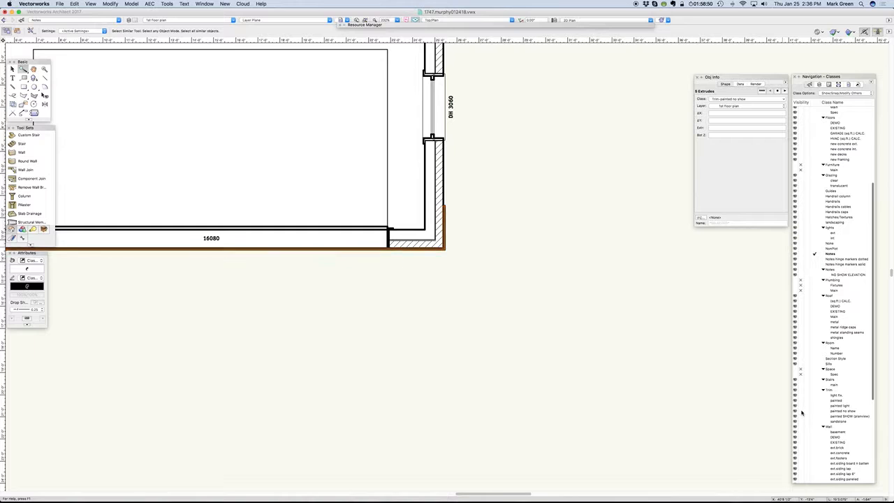
click(801, 411)
- Select the rear deck floor with Select Similar and hide its class, Floors-new decks
scroll(698, 373, down, 6)
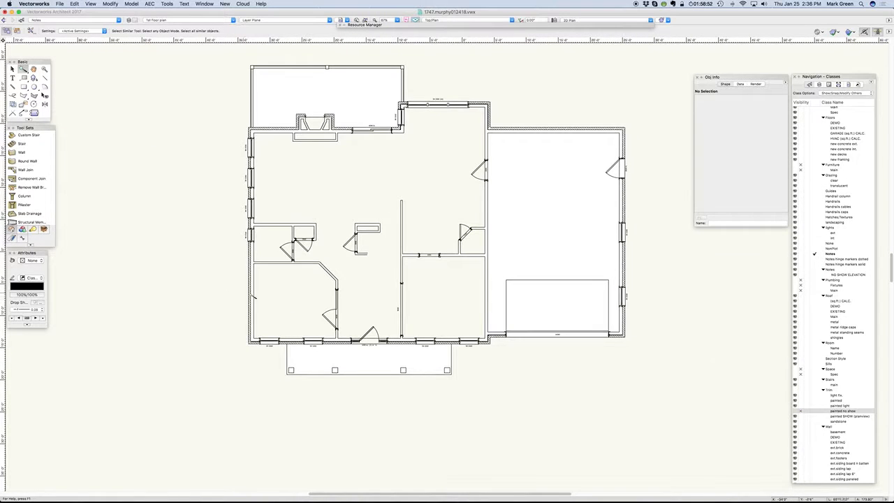
click(352, 78)
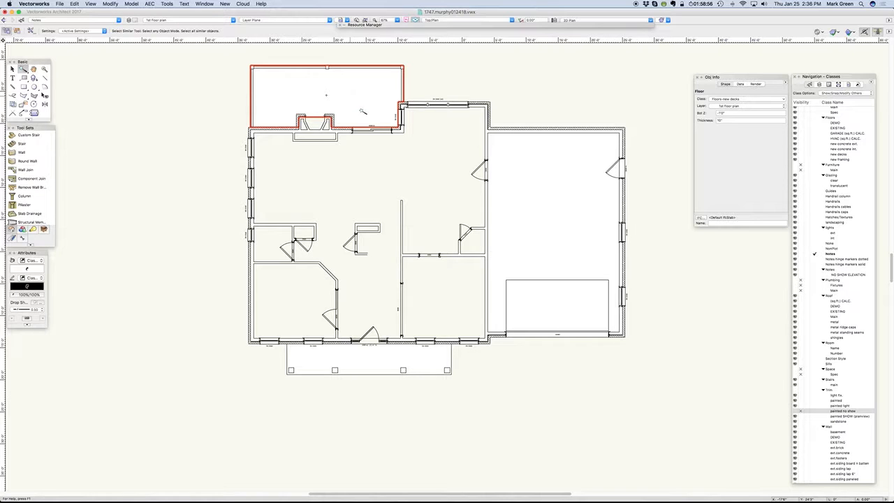
scroll(834, 207, up, 3)
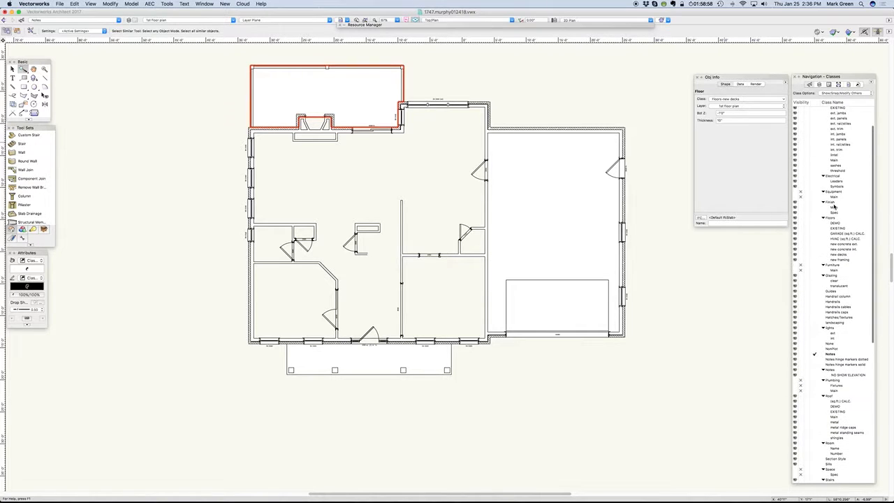
click(800, 255)
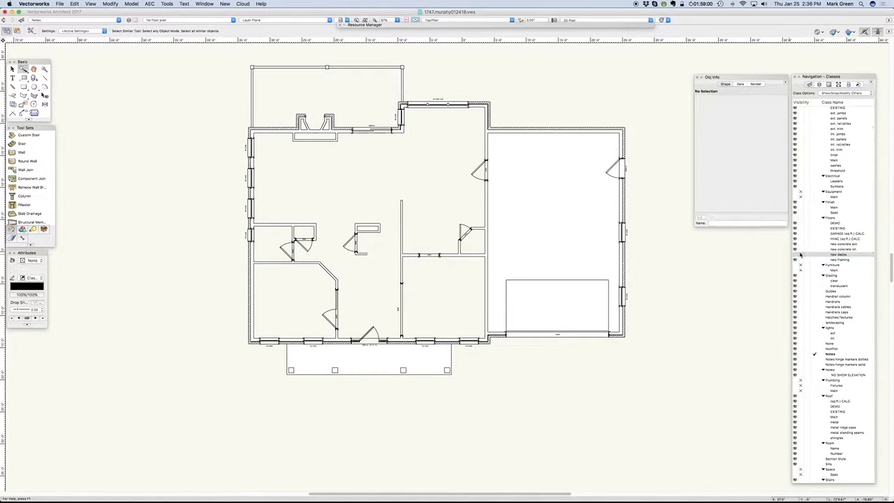
- Identify the classes of the garage and front porch floors, and hide Floors-new concrete int. and Floors-new concrete ext
click(535, 192)
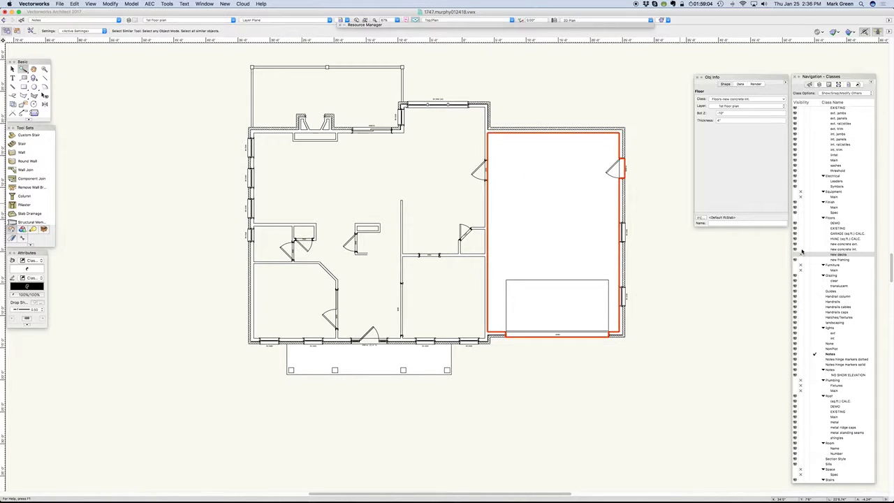
click(406, 352)
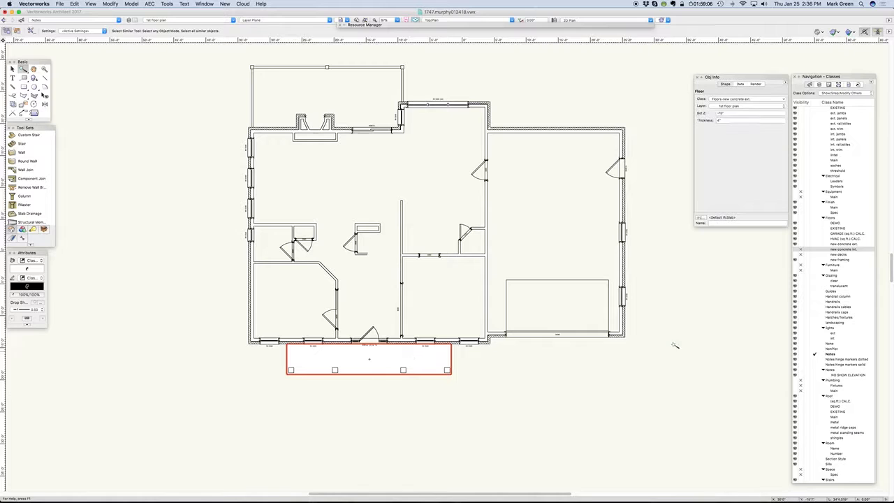
click(801, 245)
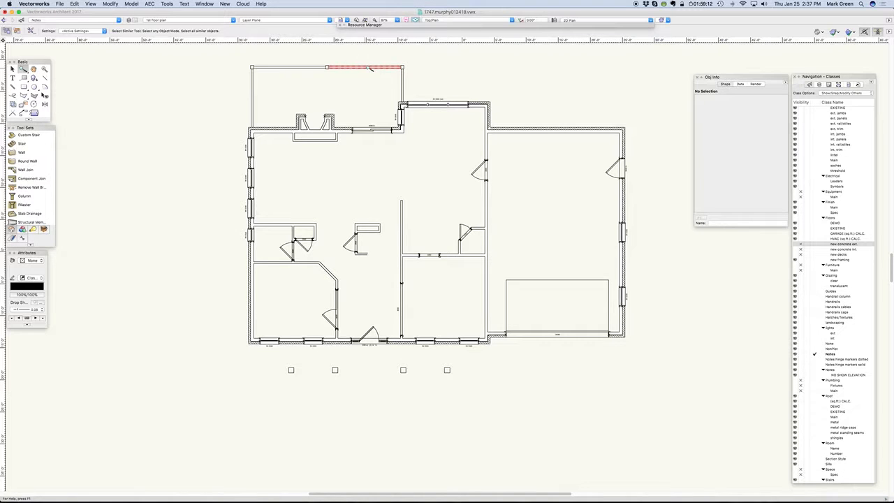
- Use Select Similar on the rear deck handrail and the front porch beam, and hide their classes, Handrails and Trim-painted
click(365, 67)
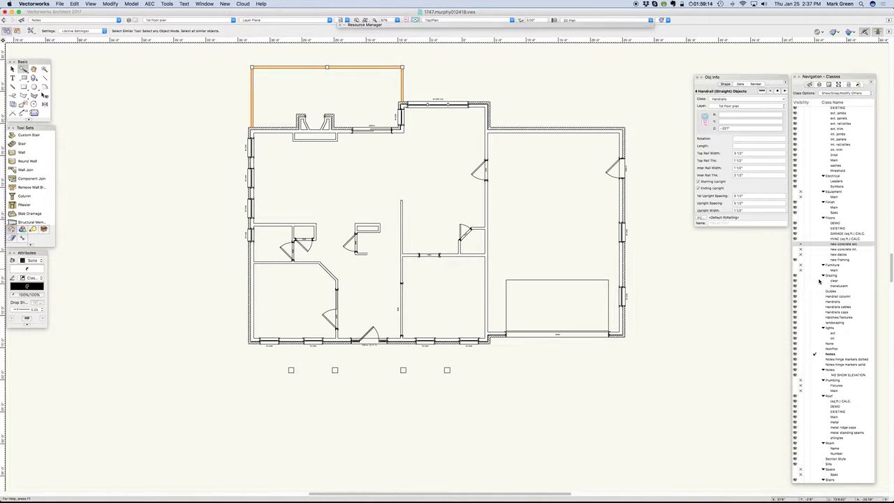
click(800, 301)
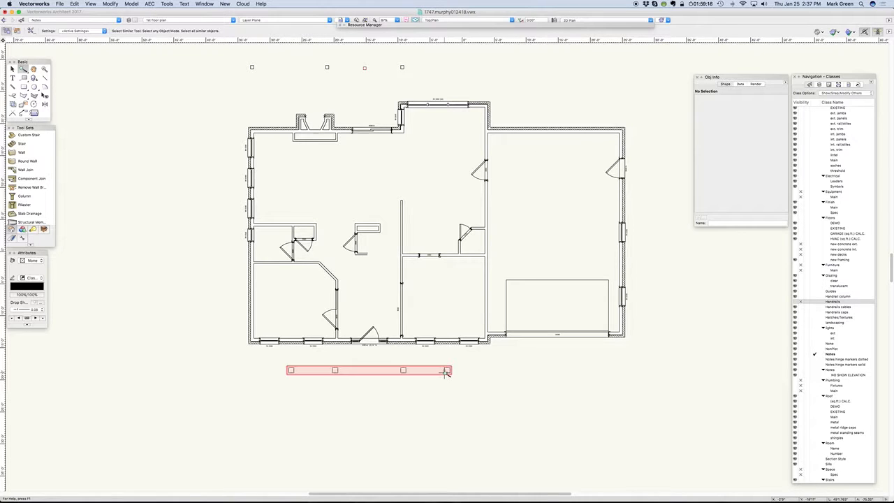
click(447, 372)
scroll(814, 441, down, 5)
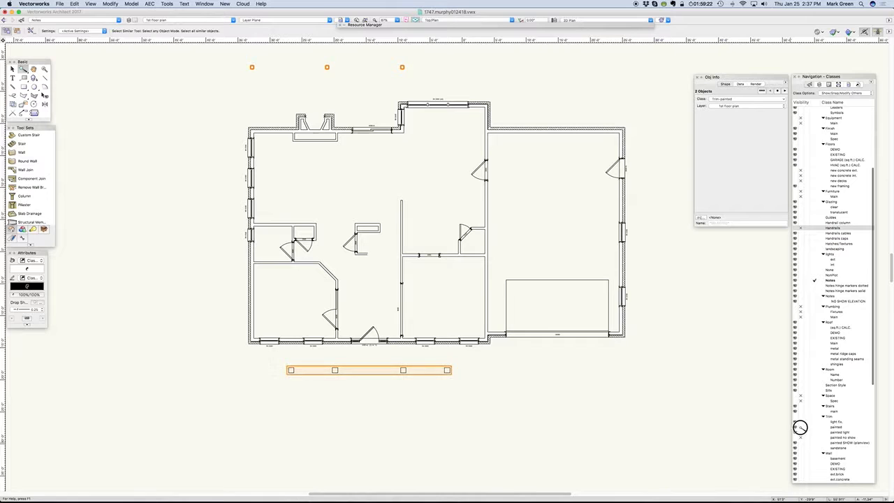
click(800, 427)
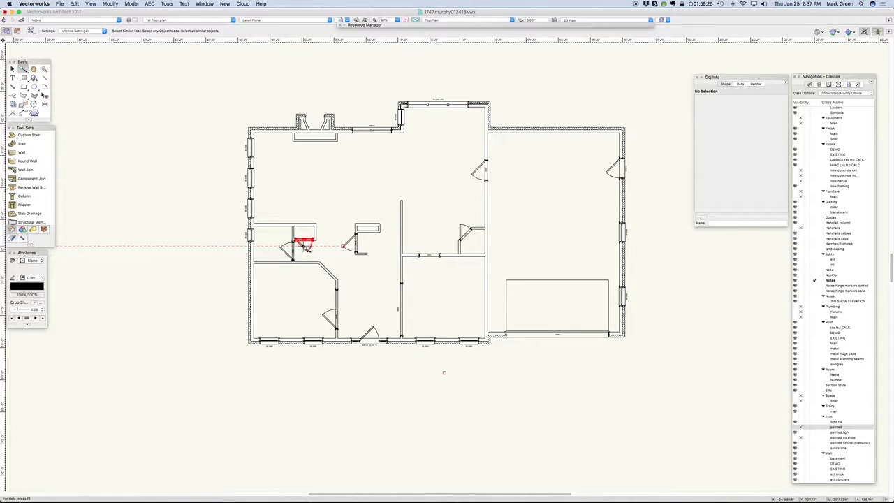
- Select the doors with Select Similar to identify their class, and hide the whole Door class group
click(305, 249)
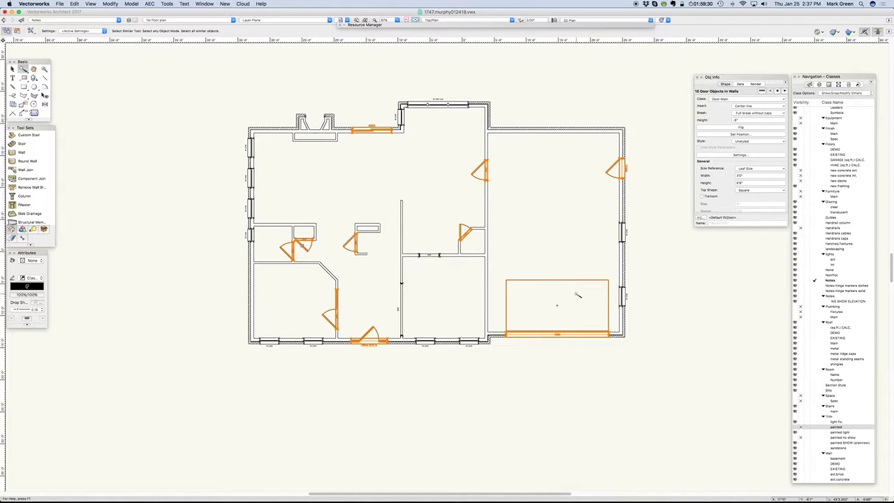
scroll(828, 234, up, 5)
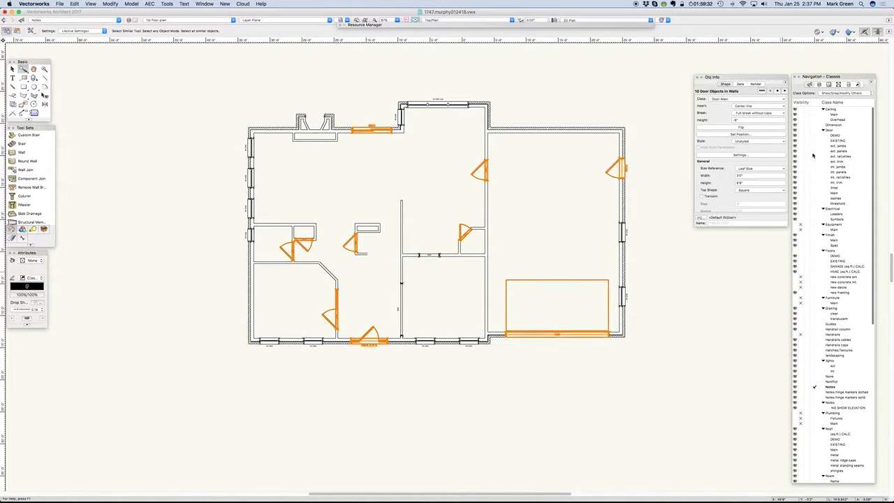
click(801, 131)
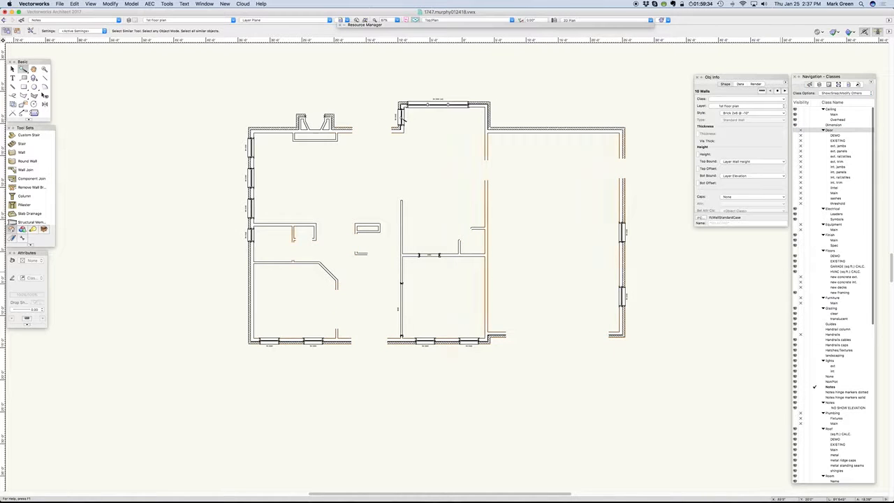
- Select the windows with Select Similar to identify their class, and hide the whole Window class group
click(410, 120)
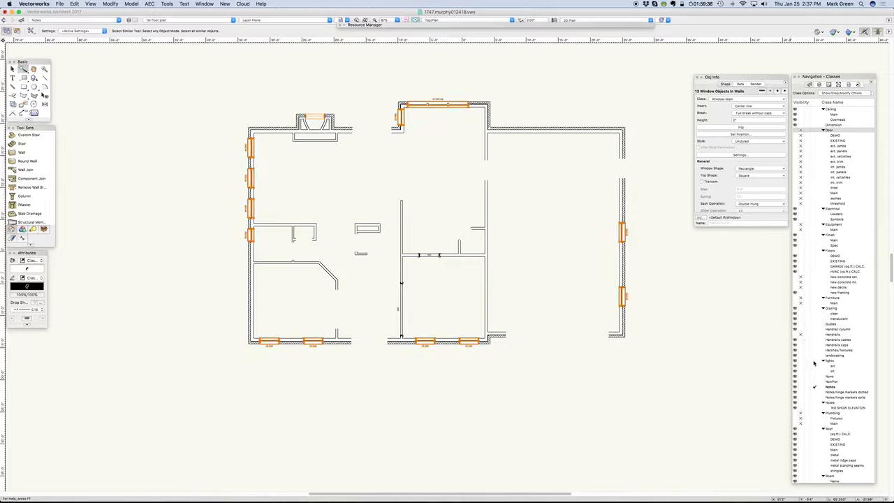
scroll(829, 366, down, 2)
scroll(829, 365, down, 15)
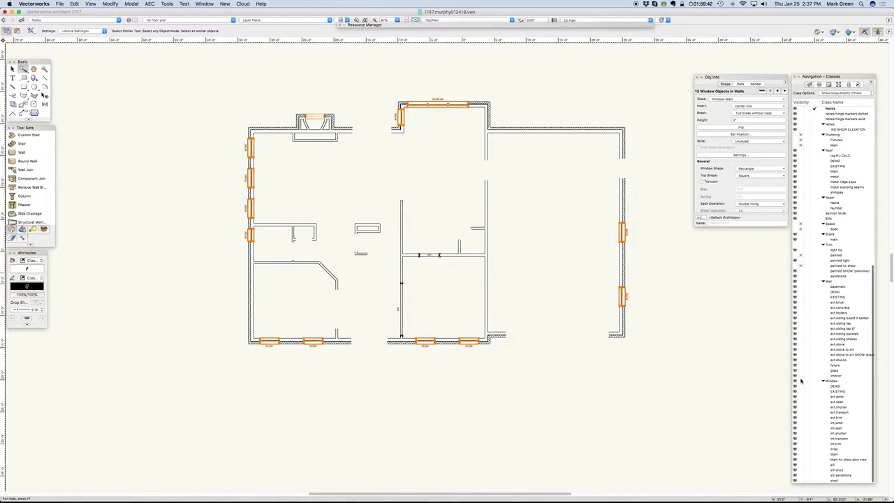
click(800, 381)
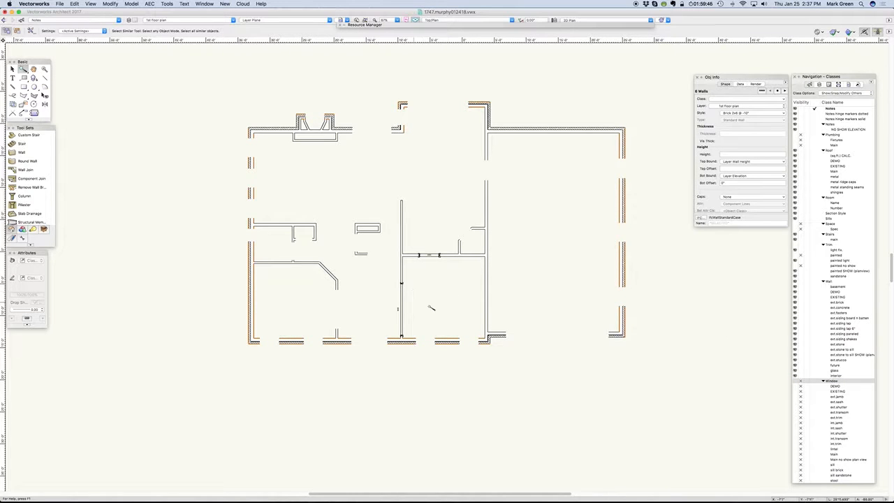
- Use Select Similar on the cased opening between the foyer and dining room to check its class
scroll(431, 308, up, 3)
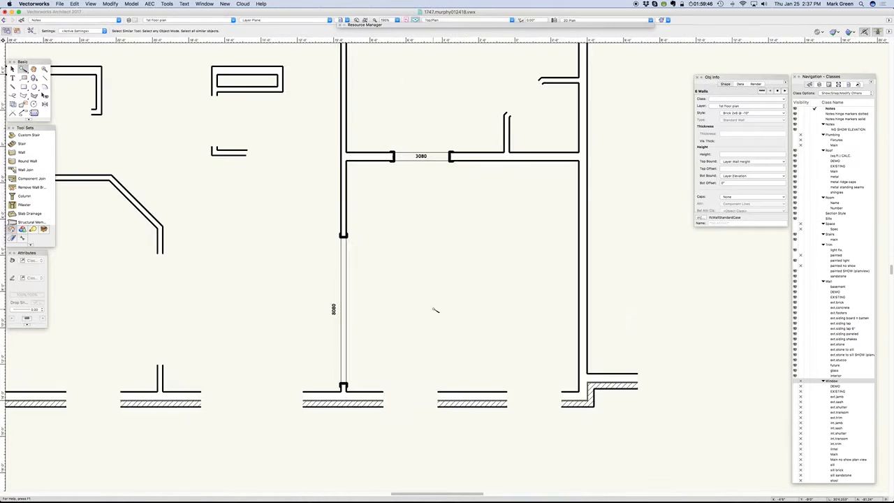
click(348, 286)
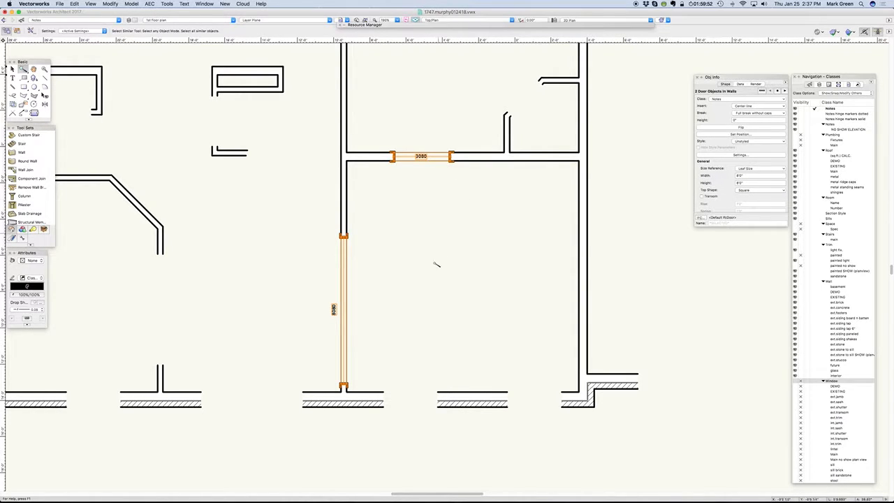
scroll(437, 264, down, 5)
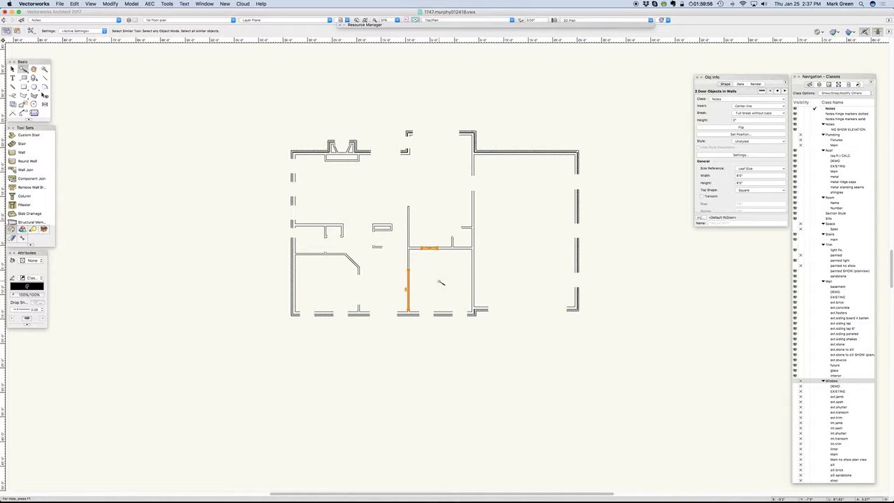
- Use Select Similar on the interior walls and the exterior brick walls, and hide Wall-interior and Wall-ext.brick
click(336, 225)
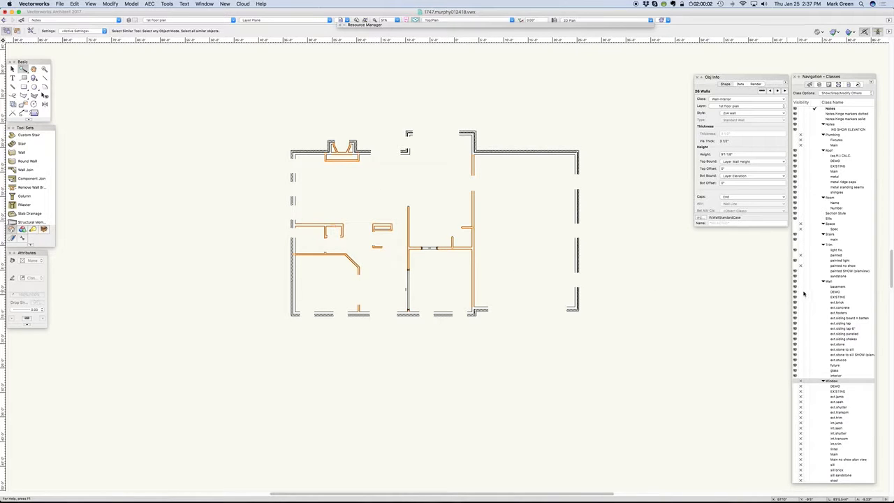
scroll(816, 383, down, 2)
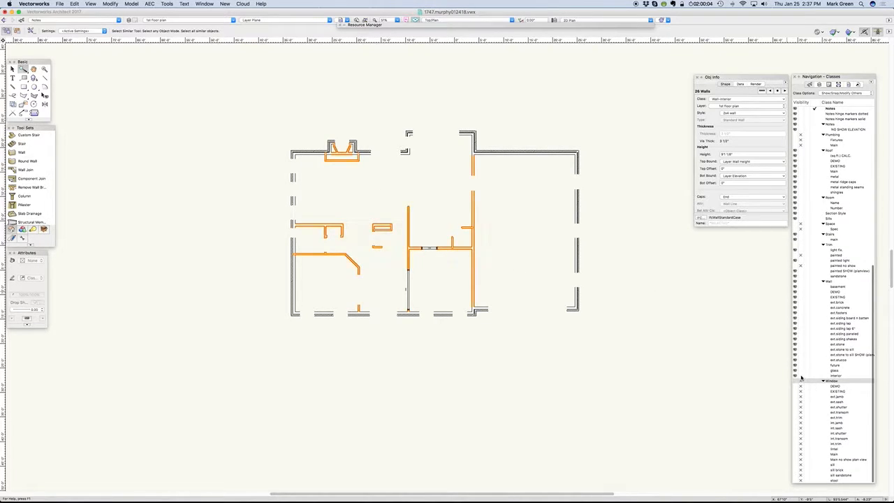
click(800, 377)
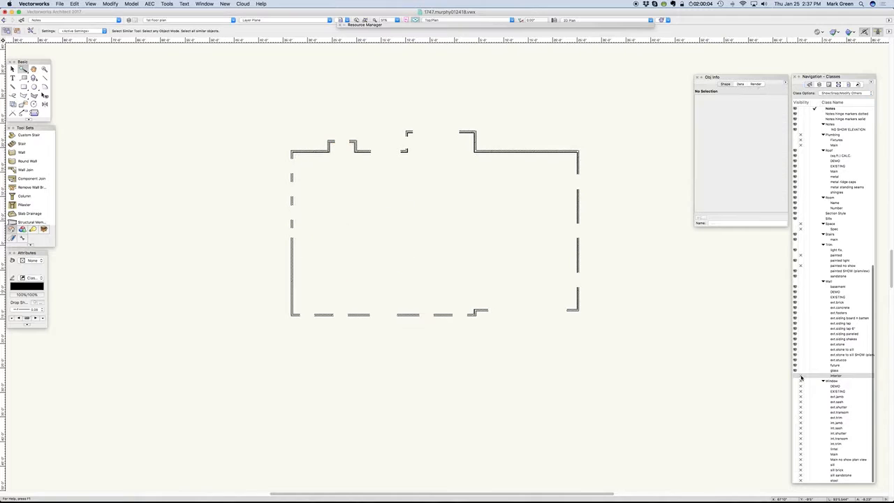
click(579, 214)
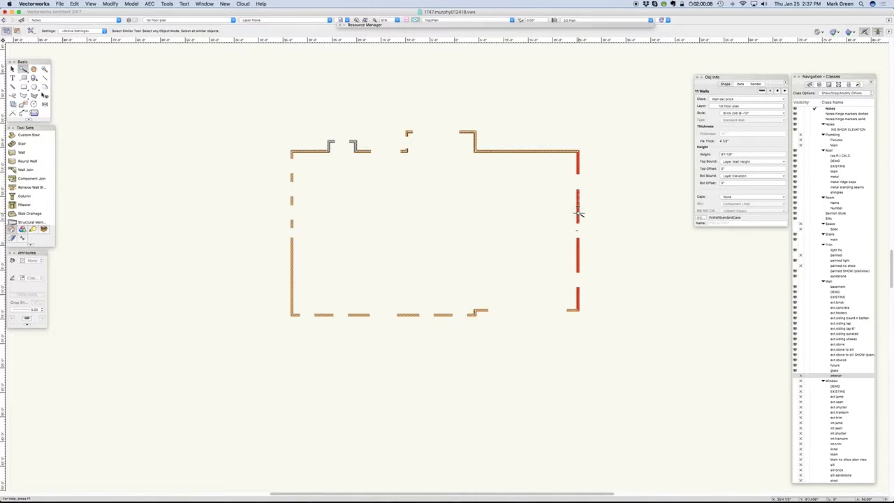
click(800, 302)
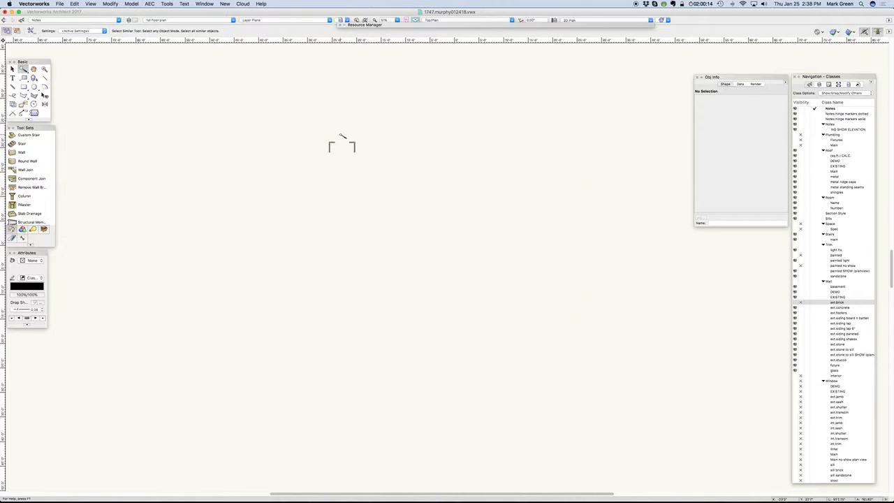
- Select the remaining fireplace chimney walls behind the great room with Select Similar to identify their class
scroll(337, 136, up, 3)
scroll(337, 135, up, 1)
click(410, 185)
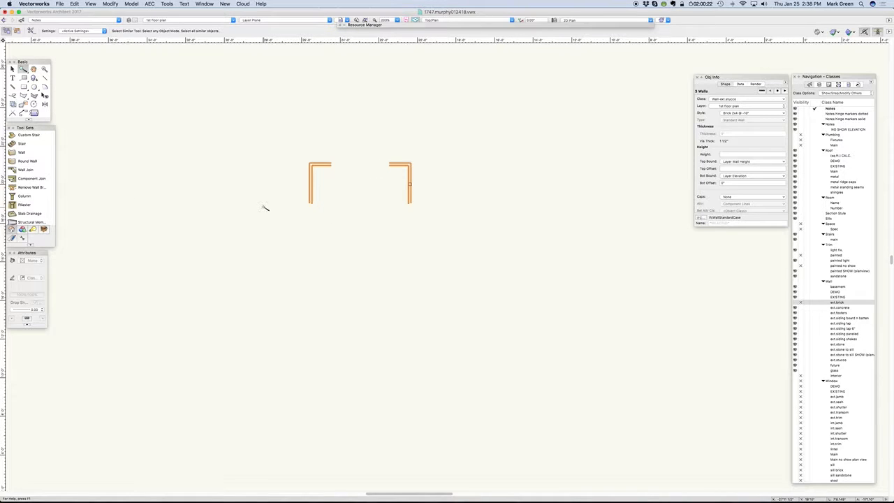
- Make all classes visible again, keeping the chimney walls selected
scroll(440, 259, down, 5)
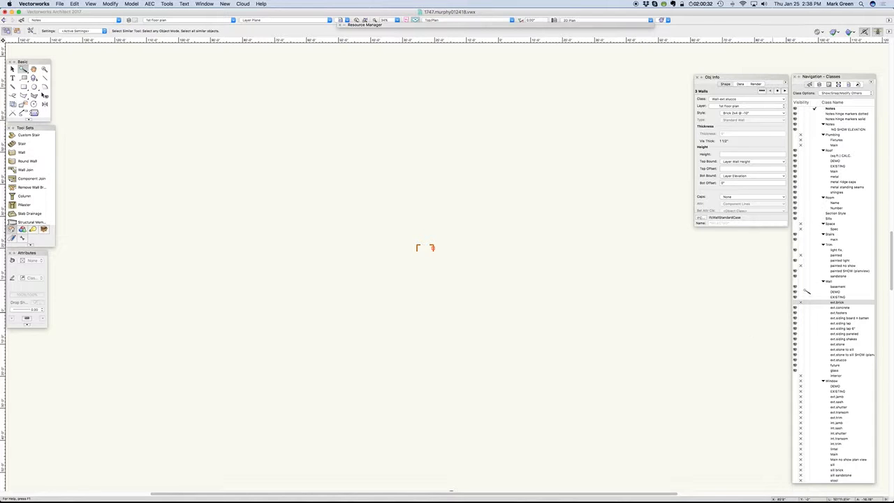
click(794, 229)
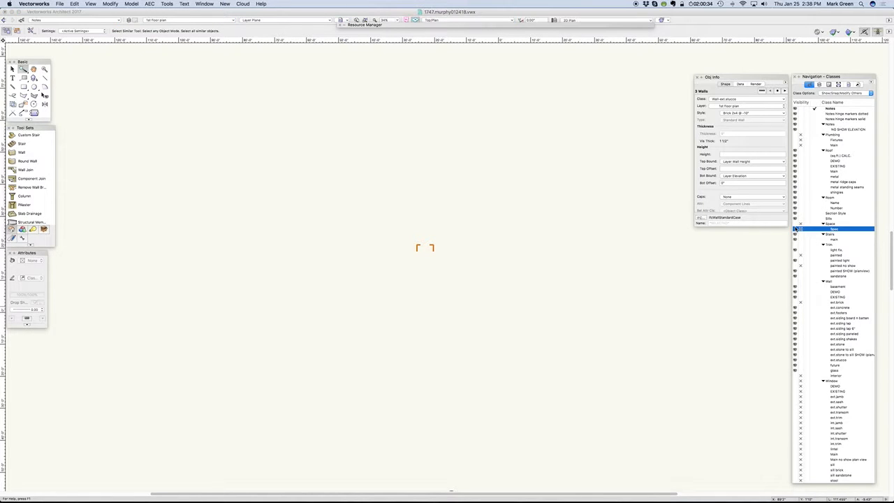
scroll(429, 243, up, 5)
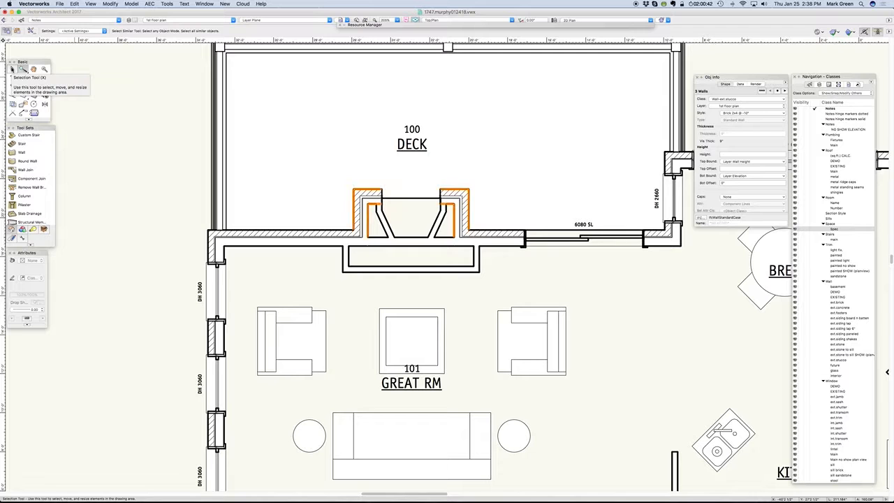
- Reassign the selected chimney walls to the Wall-ext.brick class
click(12, 69)
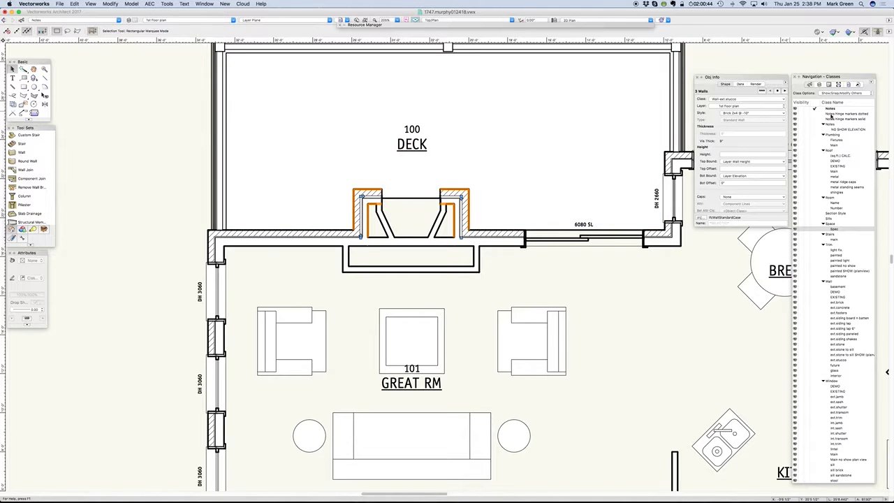
scroll(847, 241, up, 5)
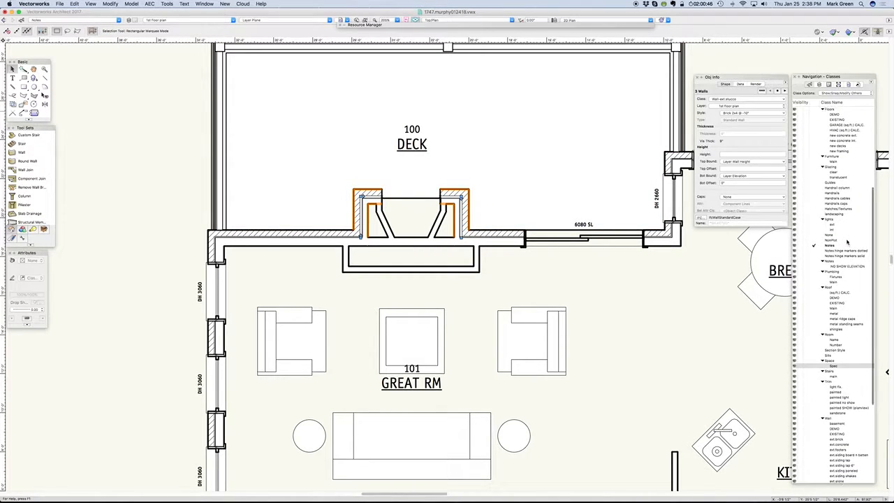
scroll(803, 293, down, 5)
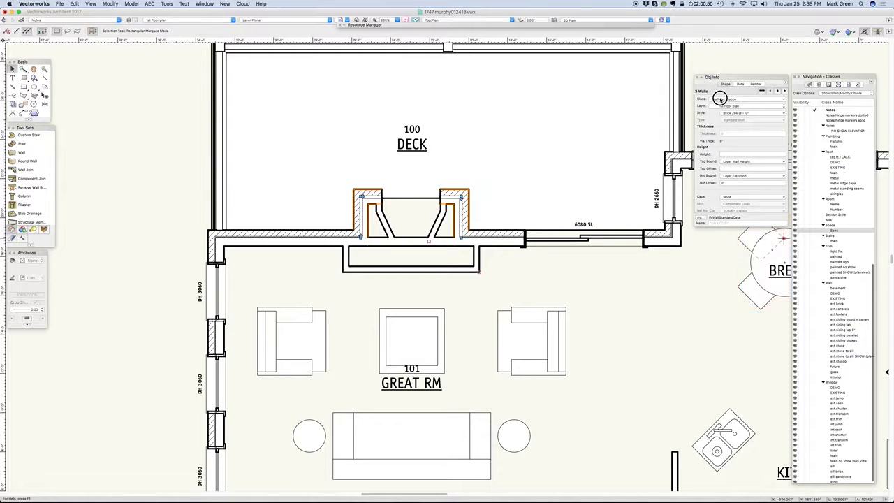
click(719, 98)
mouse_move(741, 310)
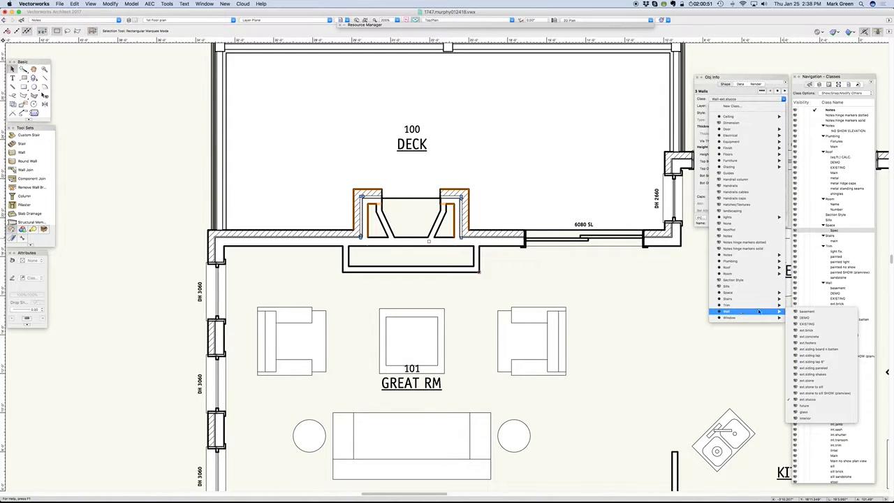
click(827, 330)
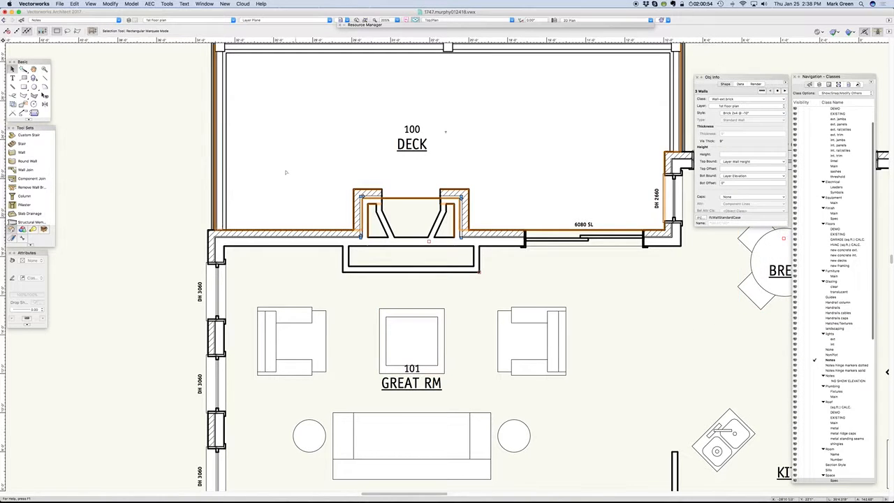
- Select the heliodon below the first floor plan and check which class it is on
scroll(215, 168, down, 4)
scroll(485, 451, down, 1)
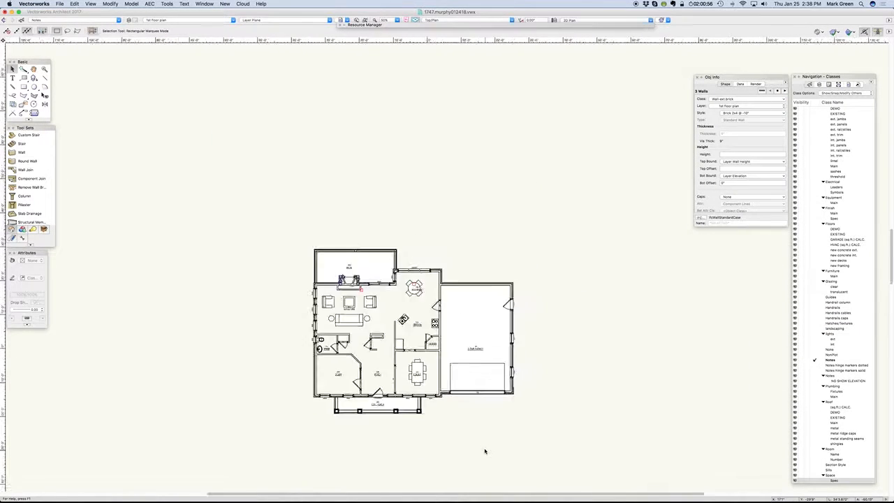
scroll(485, 451, down, 3)
scroll(472, 483, up, 3)
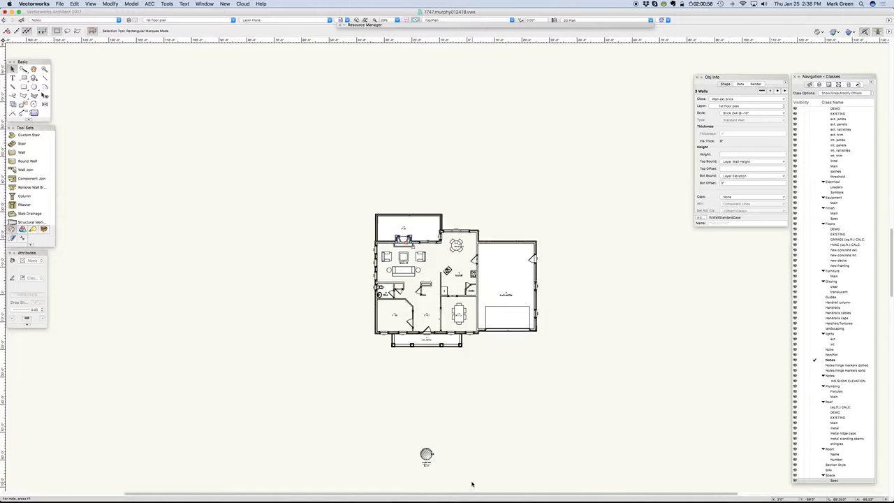
scroll(472, 483, up, 2)
click(391, 434)
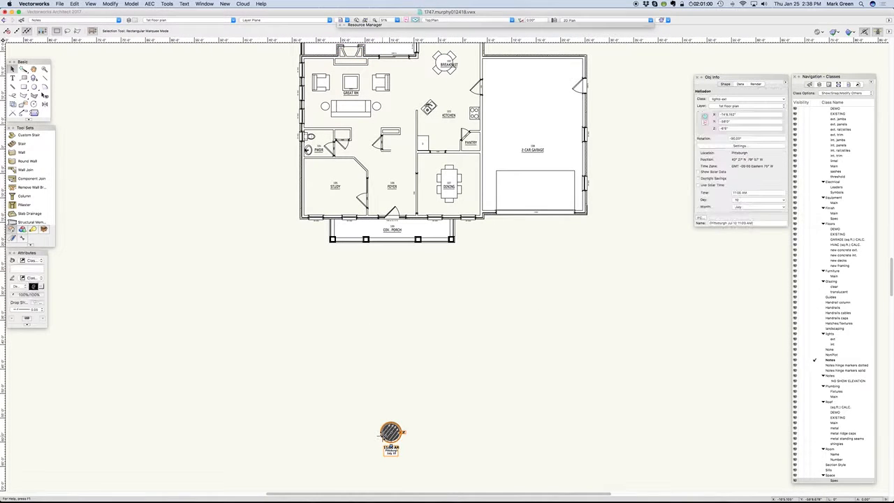
- Select the orange area polygon and the blue garage rectangle above the first floor plan to check their classes
scroll(477, 449, down, 4)
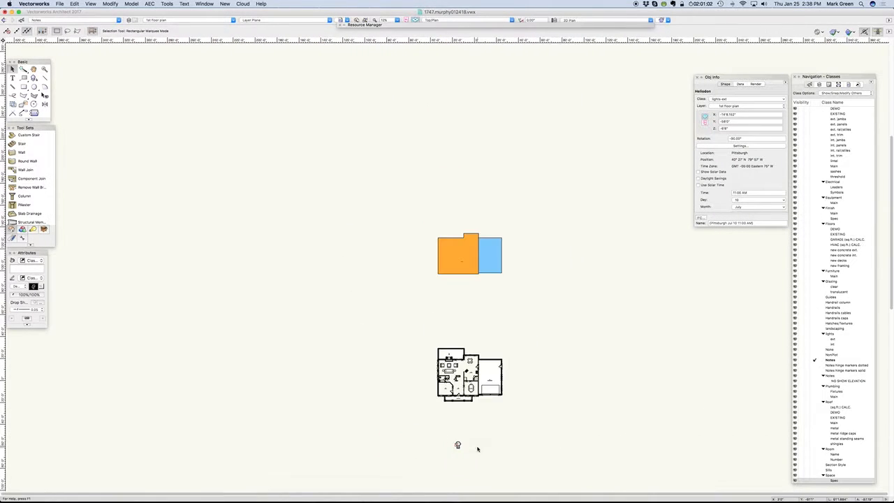
scroll(511, 404, up, 4)
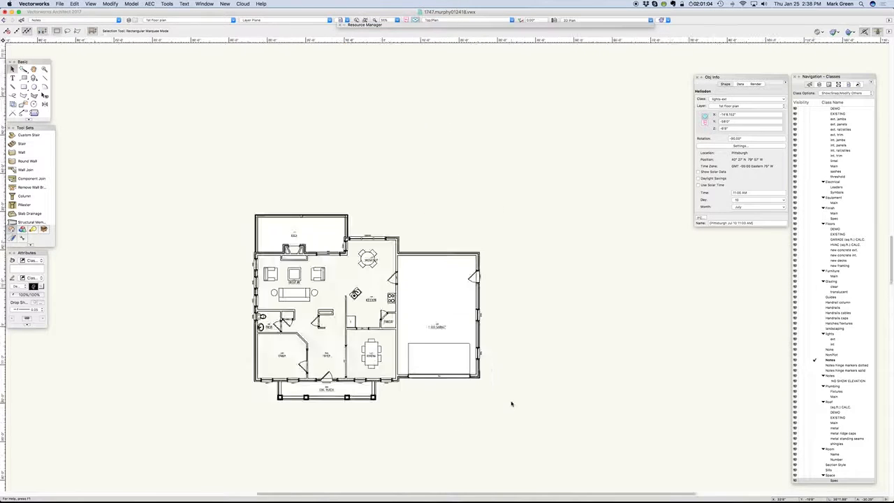
scroll(511, 403, up, 1)
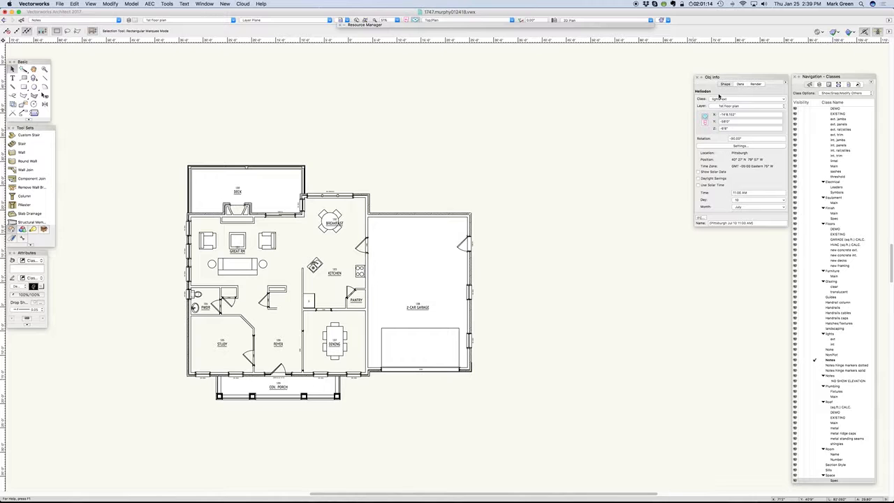
scroll(553, 423, down, 3)
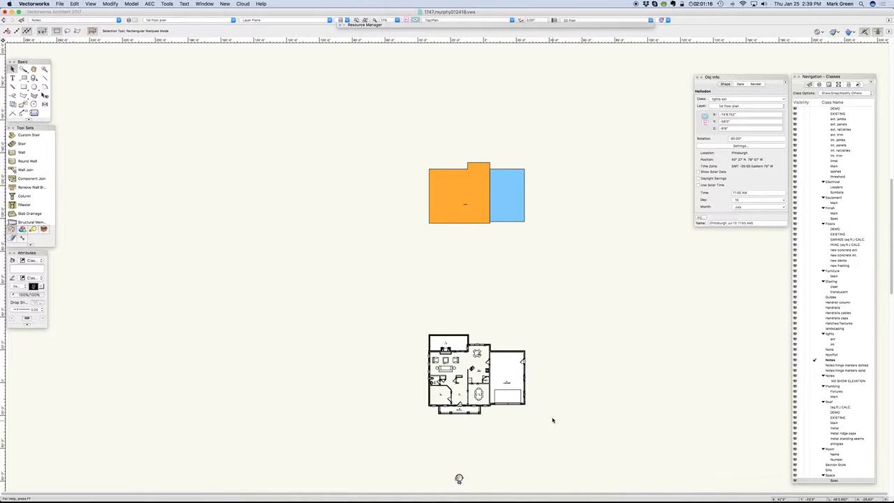
scroll(489, 199, up, 3)
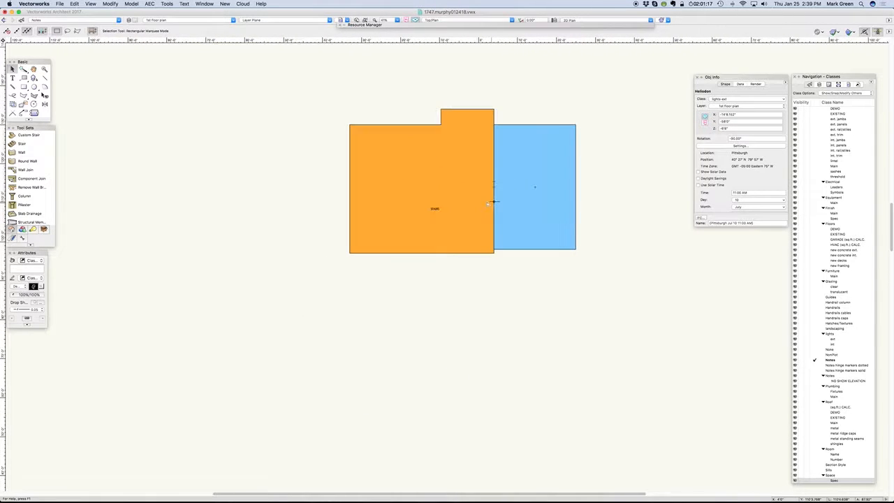
click(394, 174)
click(519, 161)
scroll(406, 332, down, 5)
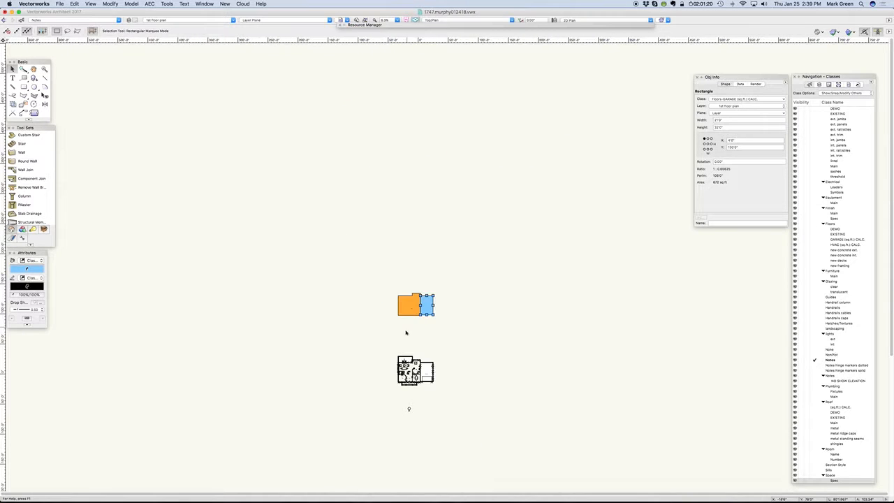
- Compare the heliodon's class with those of the blue garage rectangle and the orange area polygon by selecting each in turn
scroll(410, 439, up, 4)
click(398, 321)
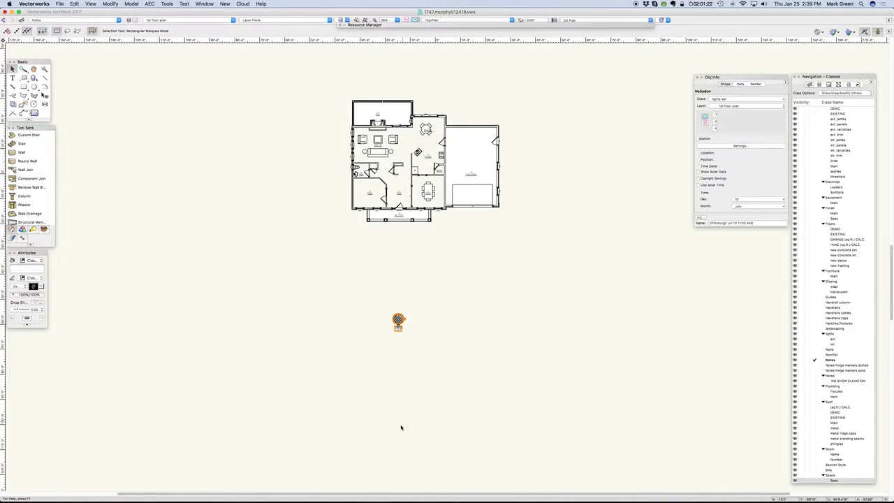
scroll(401, 429, down, 3)
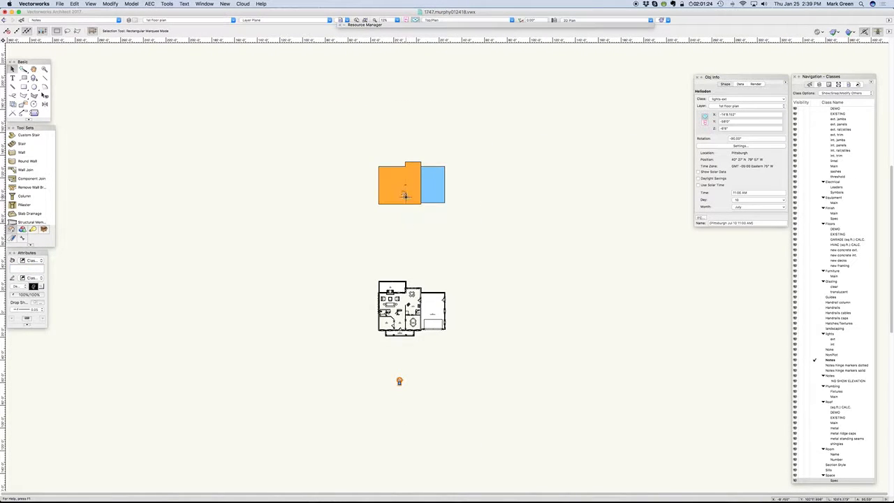
click(433, 185)
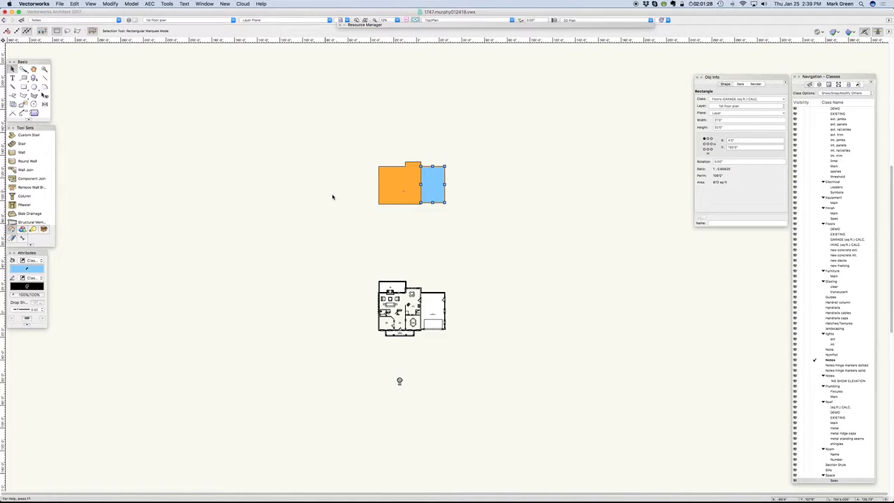
click(385, 189)
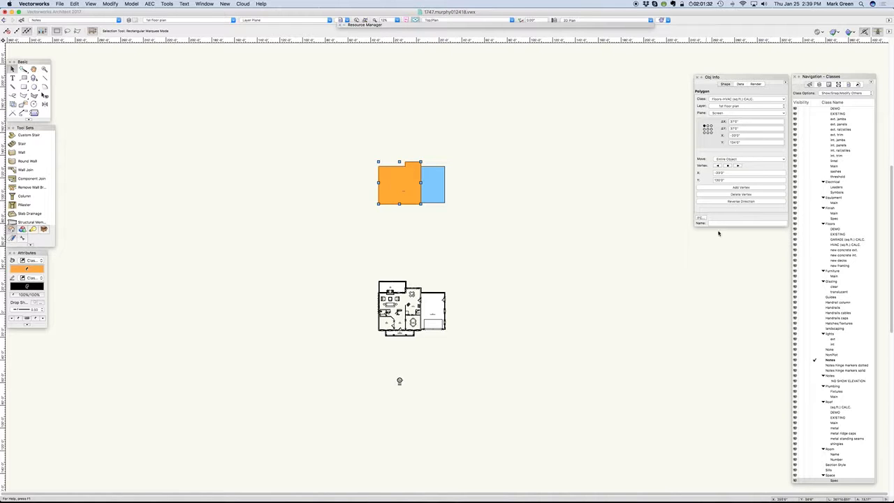
- Examine the area shapes on the 2nd floor plan and Roof plan design layers, and return to the 1st floor plan layer
scroll(816, 383, down, 10)
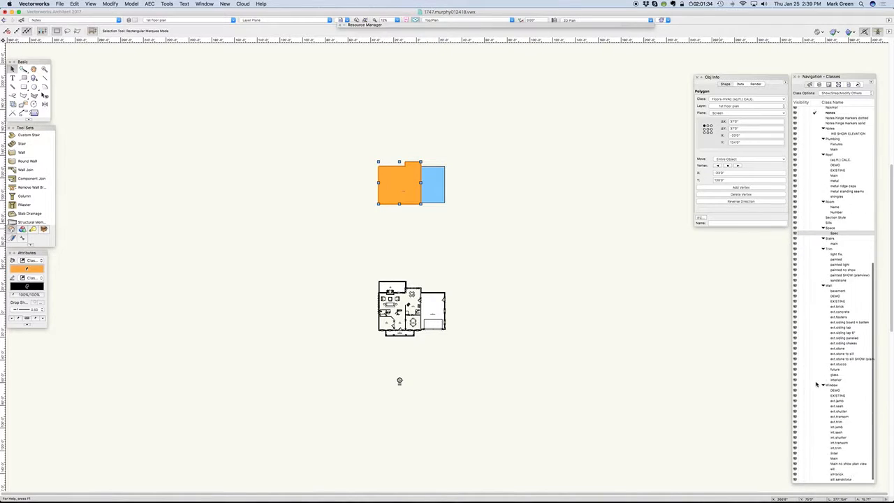
click(819, 84)
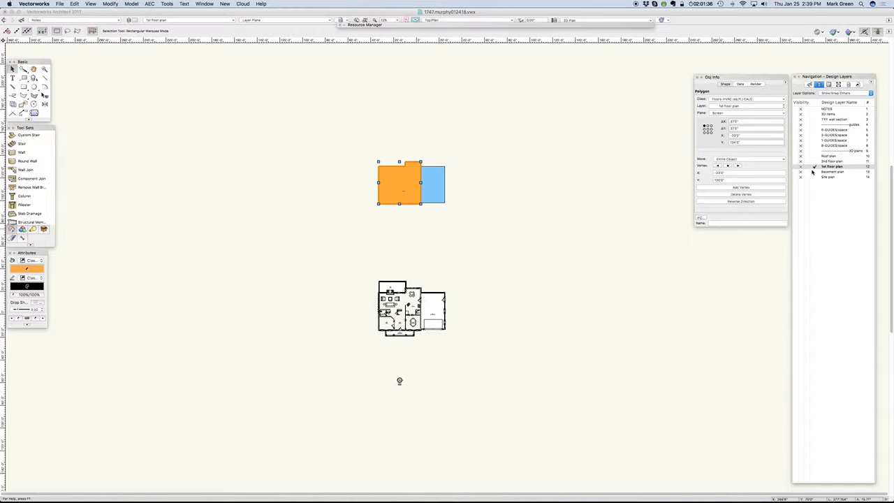
click(814, 162)
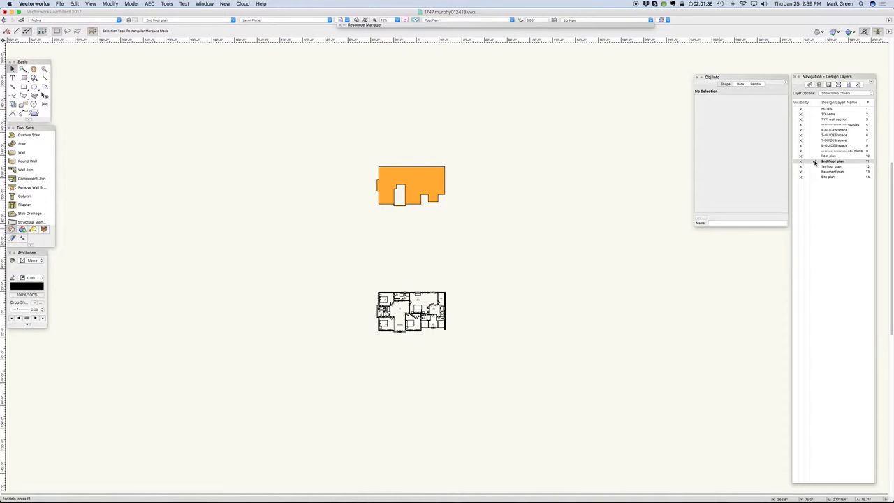
click(814, 157)
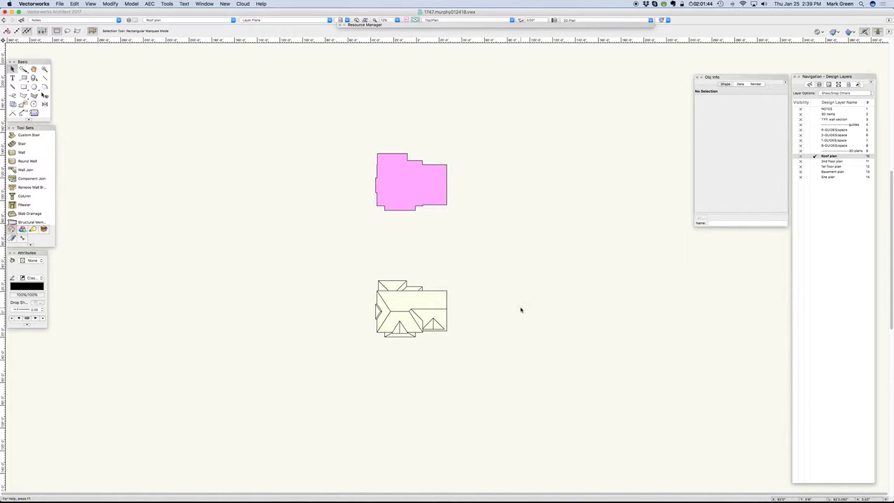
click(816, 167)
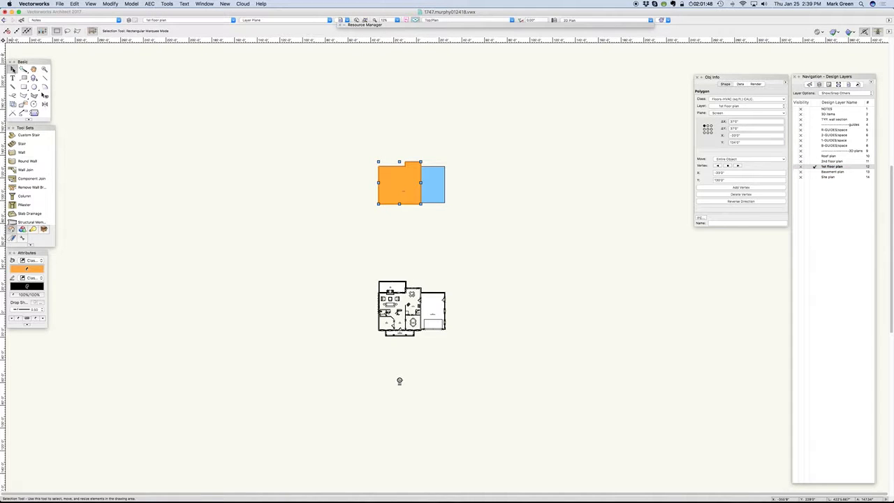
- In a right isometric view, ungroup the furniture group in front of the garage door and set its rectangles' plane to Layer
key(super+3)
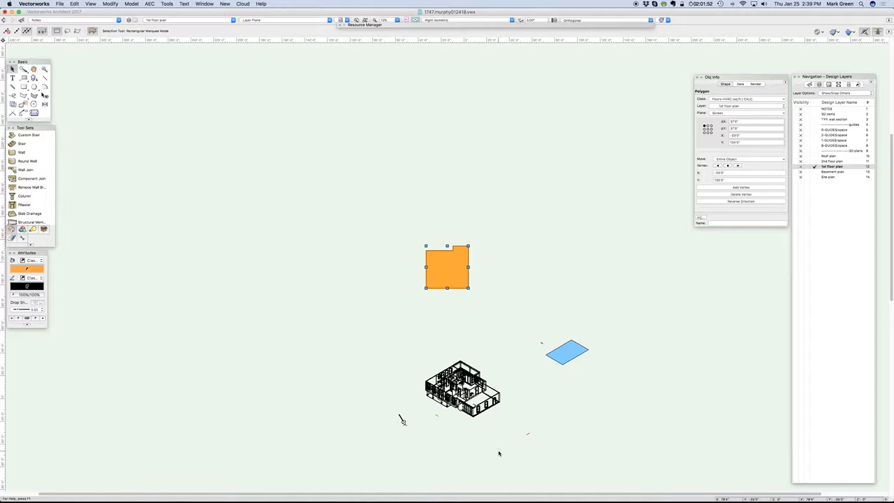
scroll(476, 426, up, 5)
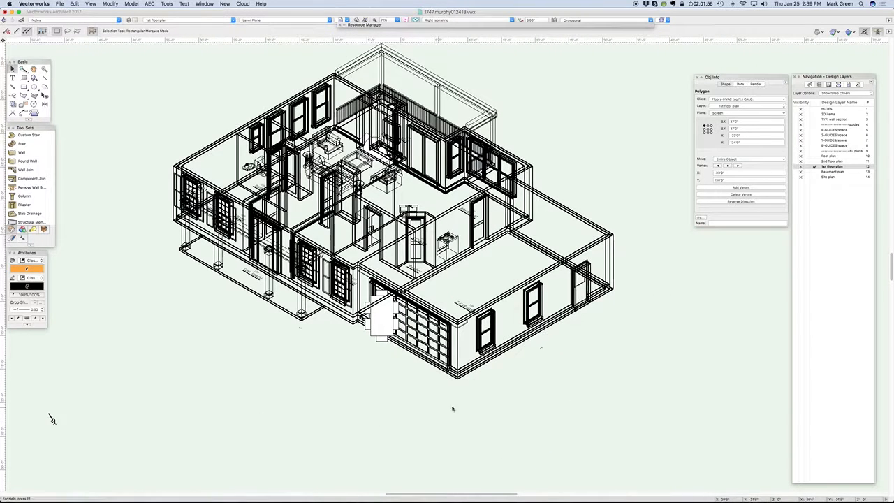
click(377, 333)
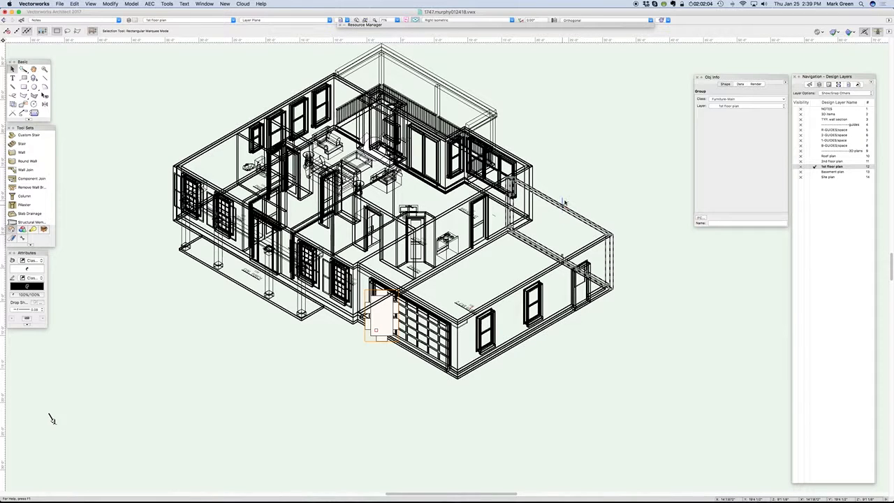
key(super+u)
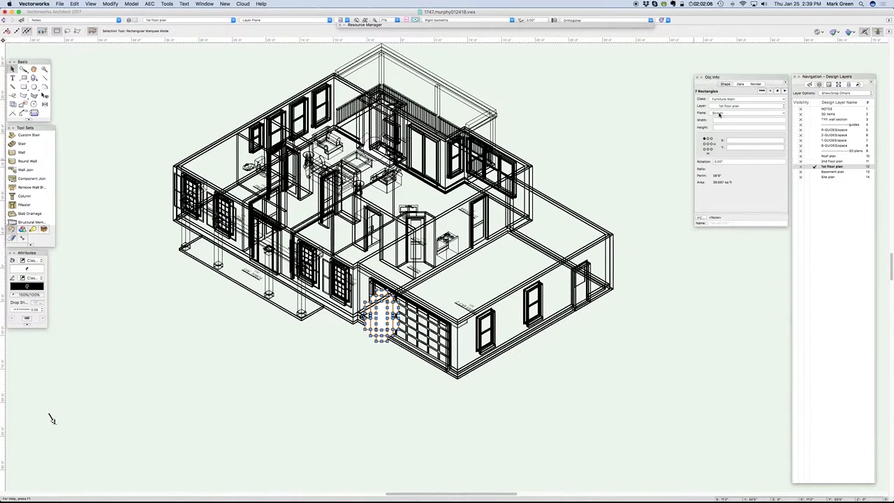
click(720, 113)
click(722, 124)
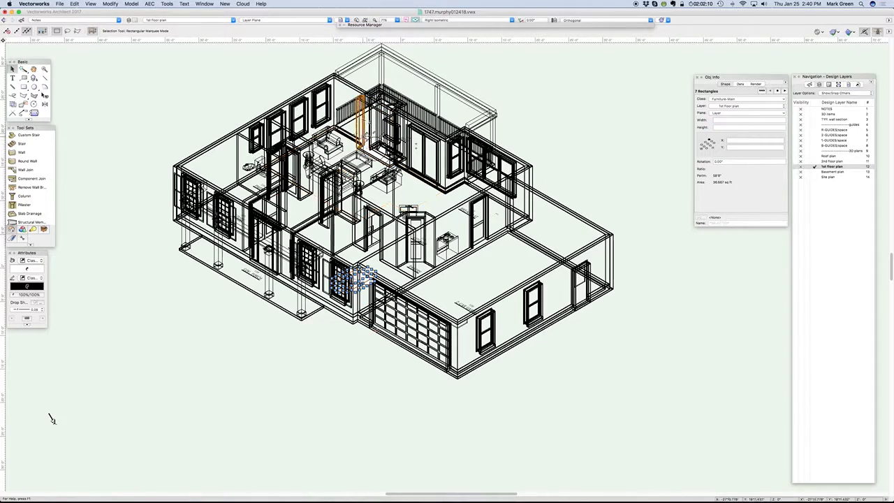
- Ungroup the round-table furniture group overlapping the great room fireplace and set its objects' plane to Layer
scroll(366, 137, up, 5)
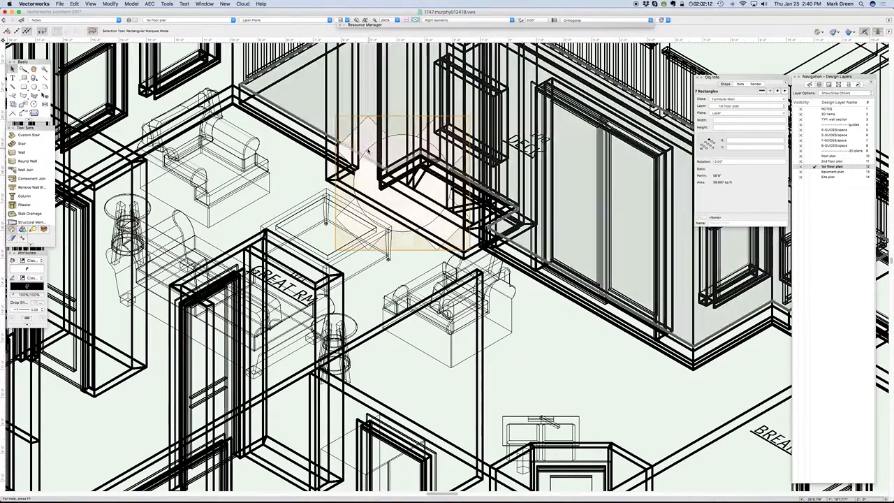
key(super+g)
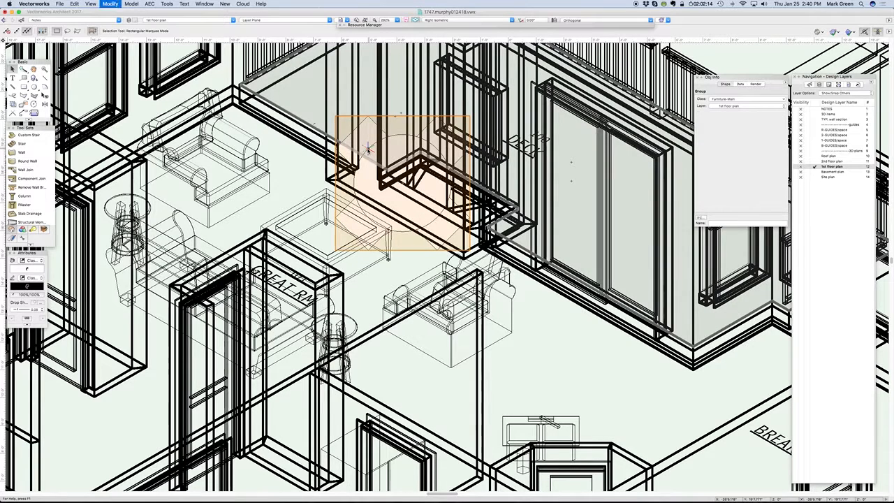
key(super+u)
click(728, 111)
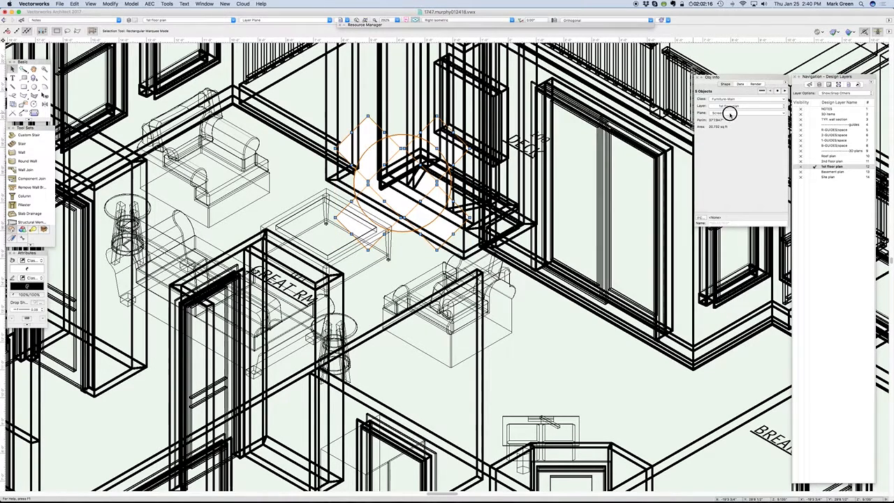
click(721, 124)
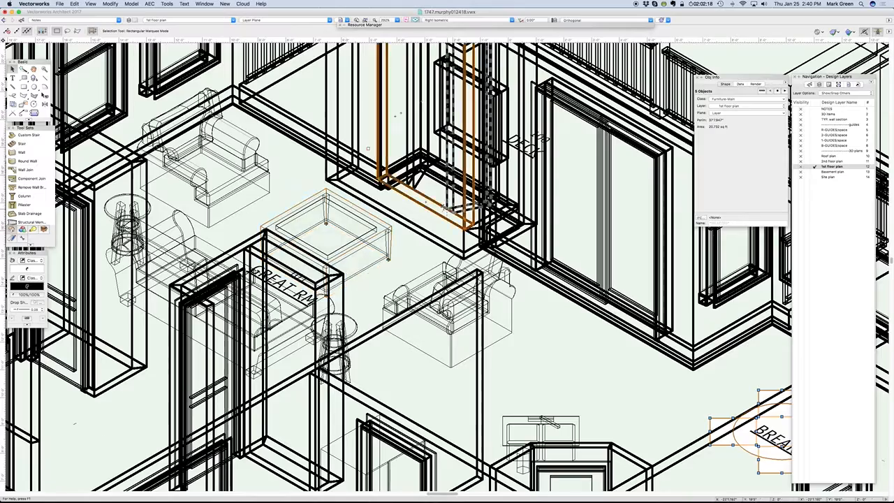
- Orbit the first floor model with the Flyover tool to inspect the furniture objects' position in 3D
scroll(444, 208, down, 5)
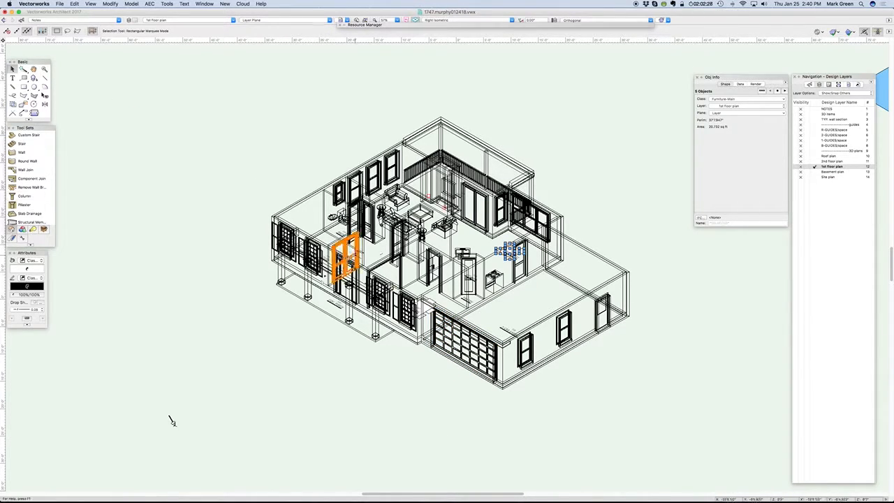
key(shift+c)
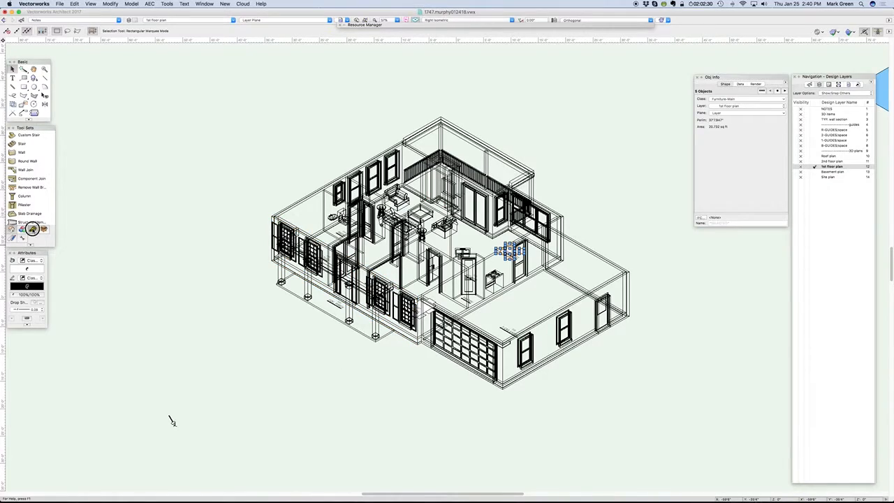
drag(170, 422, 171, 425)
drag(371, 373, 252, 342)
drag(379, 345, 209, 265)
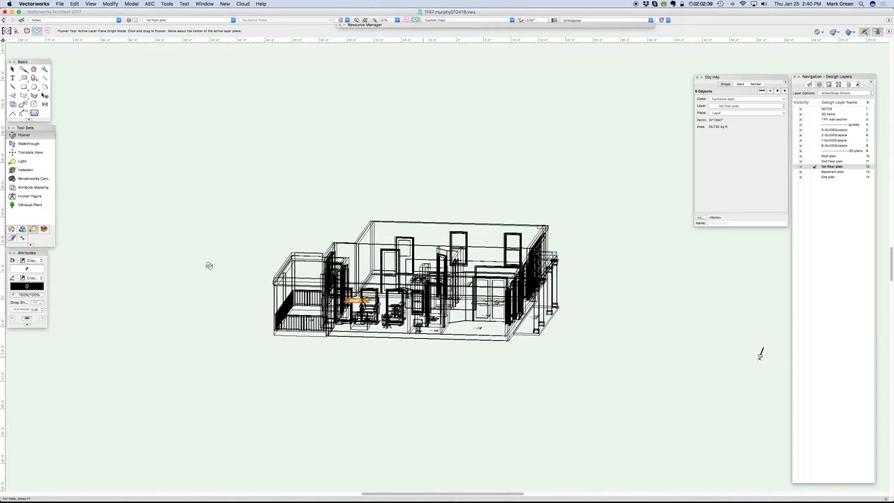
- Return to the Selection tool, clear the selection and restore the Top/Plan view of the first floor
click(12, 69)
click(354, 227)
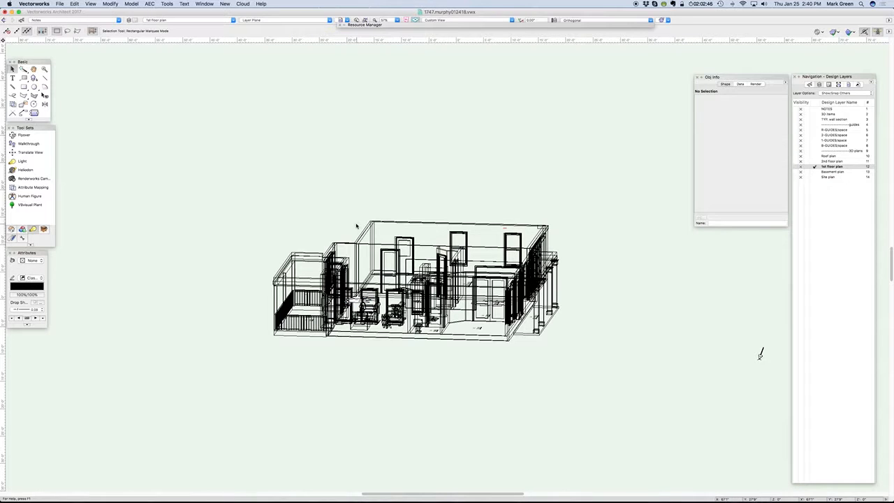
key(F5)
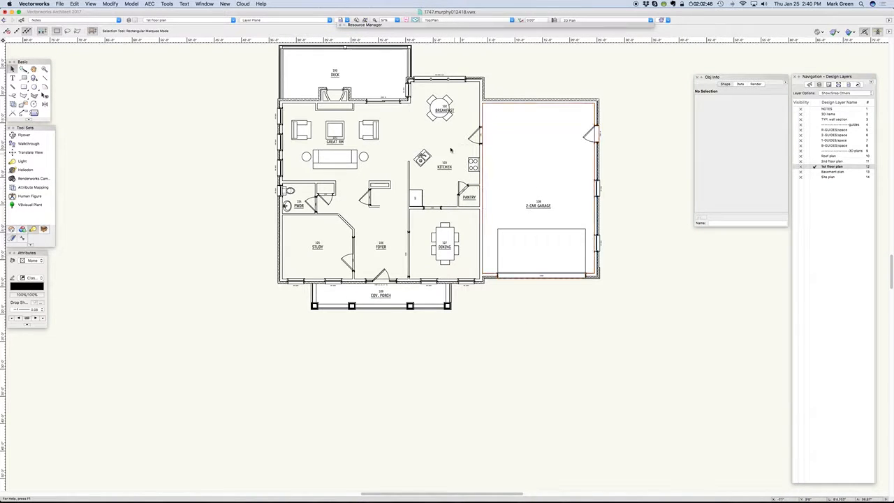